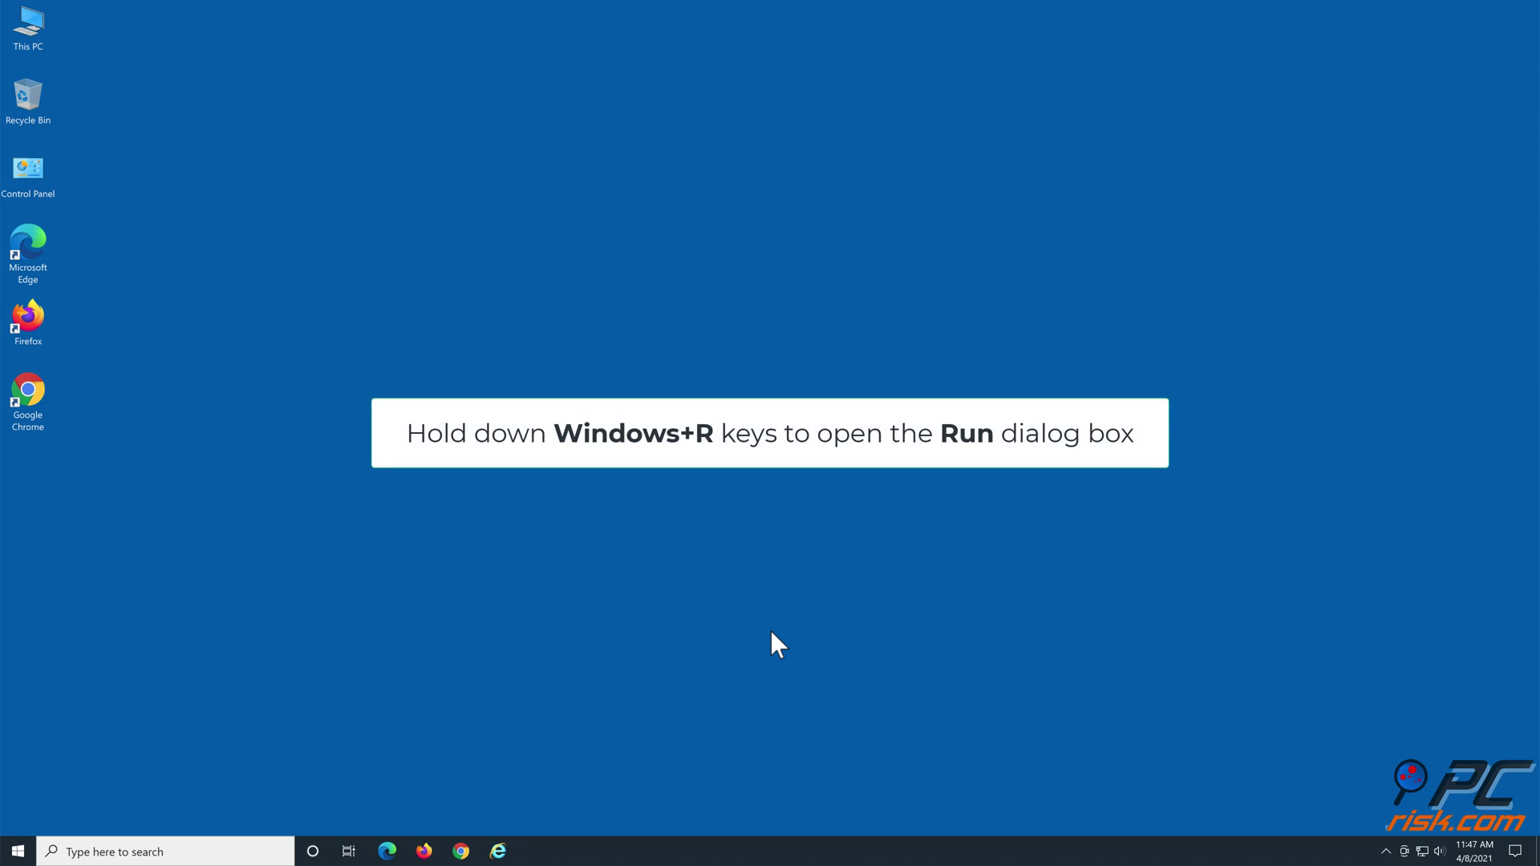
Step: Run services.msc from the Win+R Run dialog to launch the Services console
key("super+r")
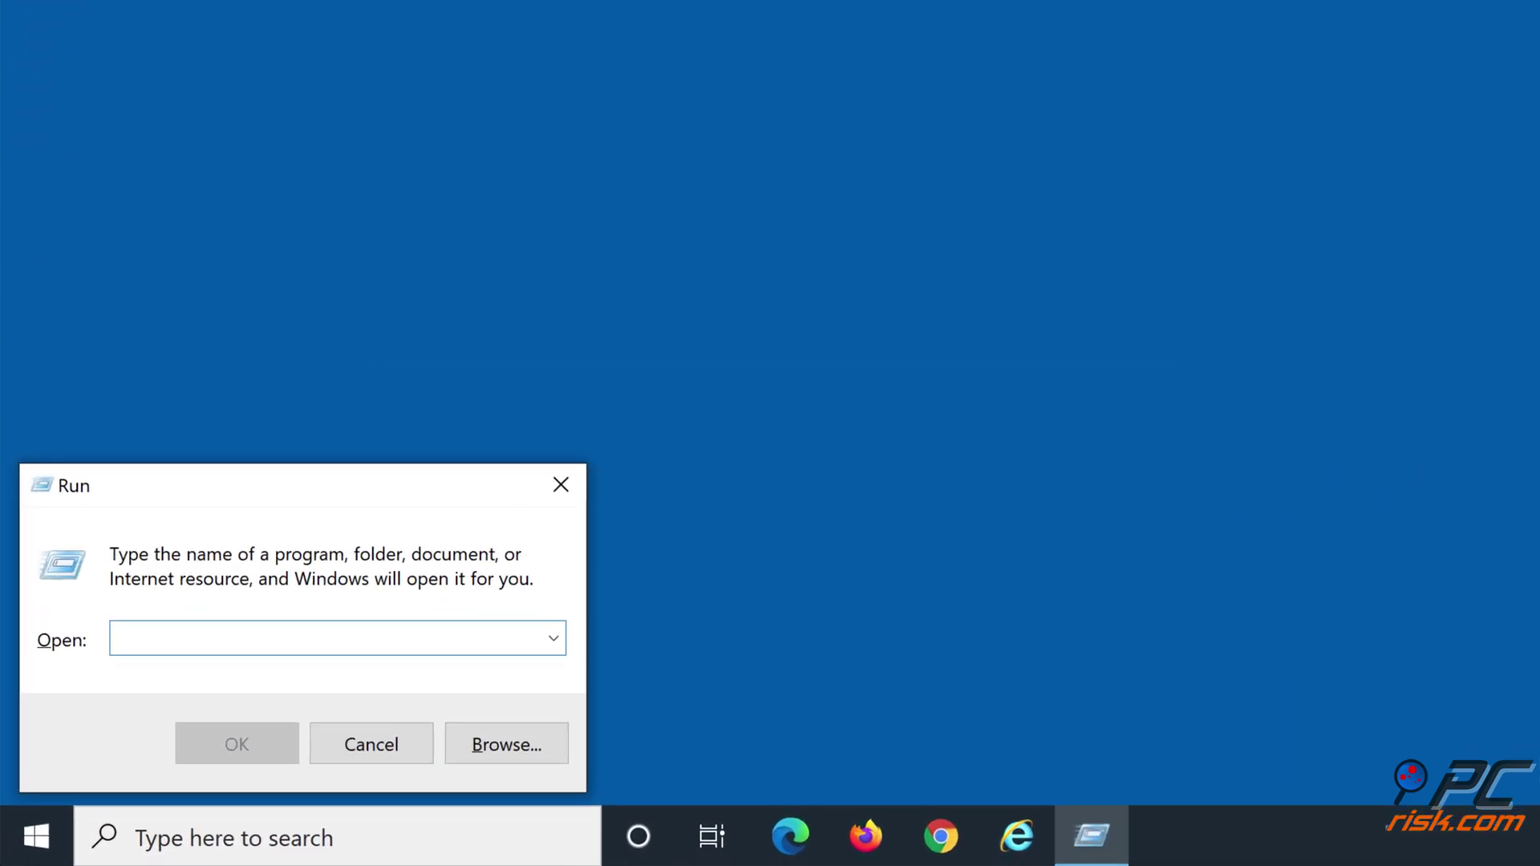
type("services.")
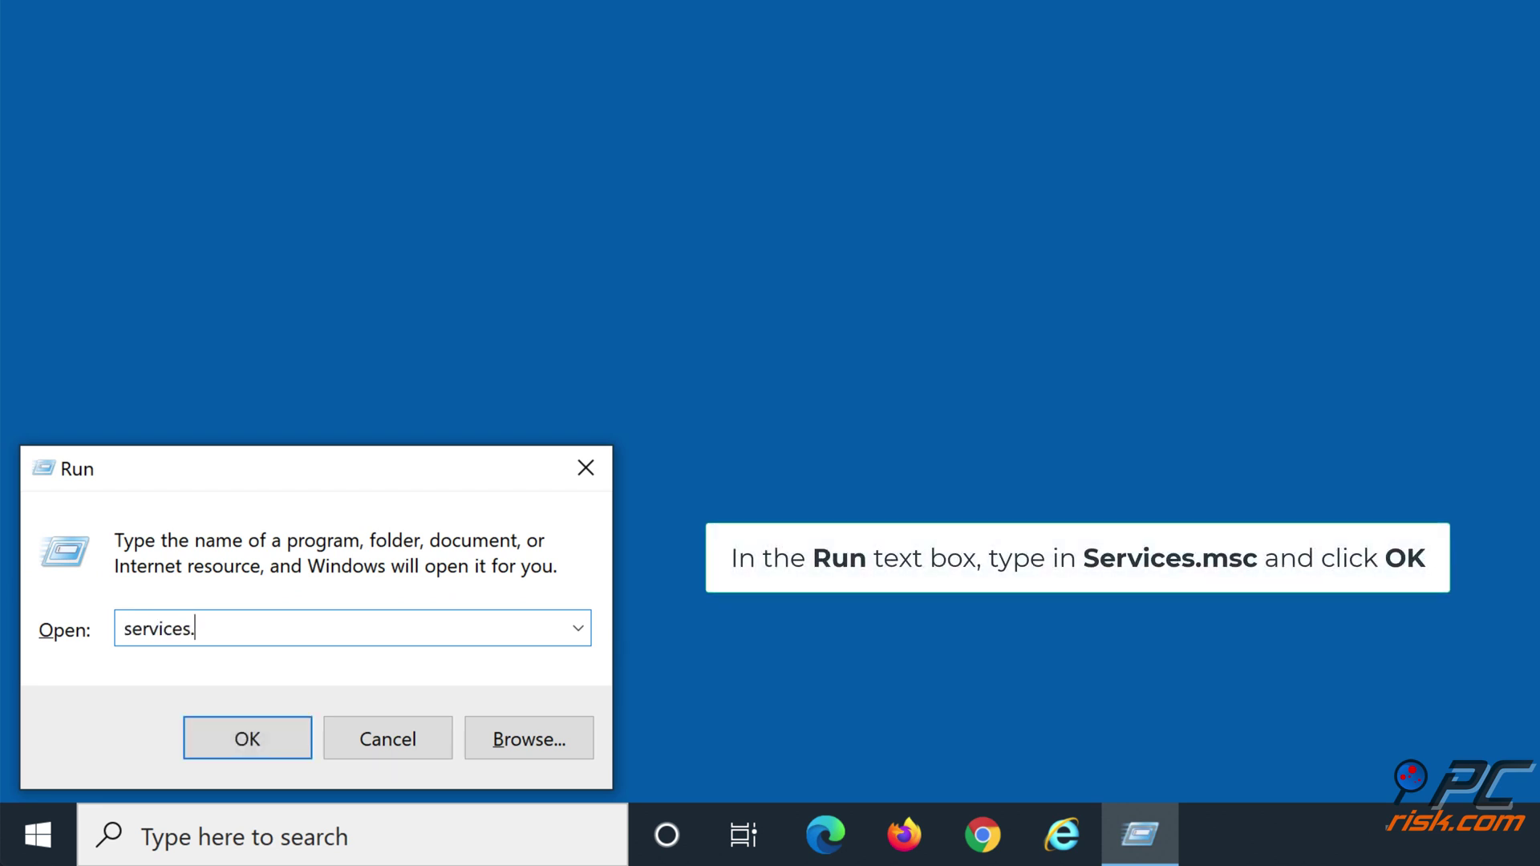
type("msc")
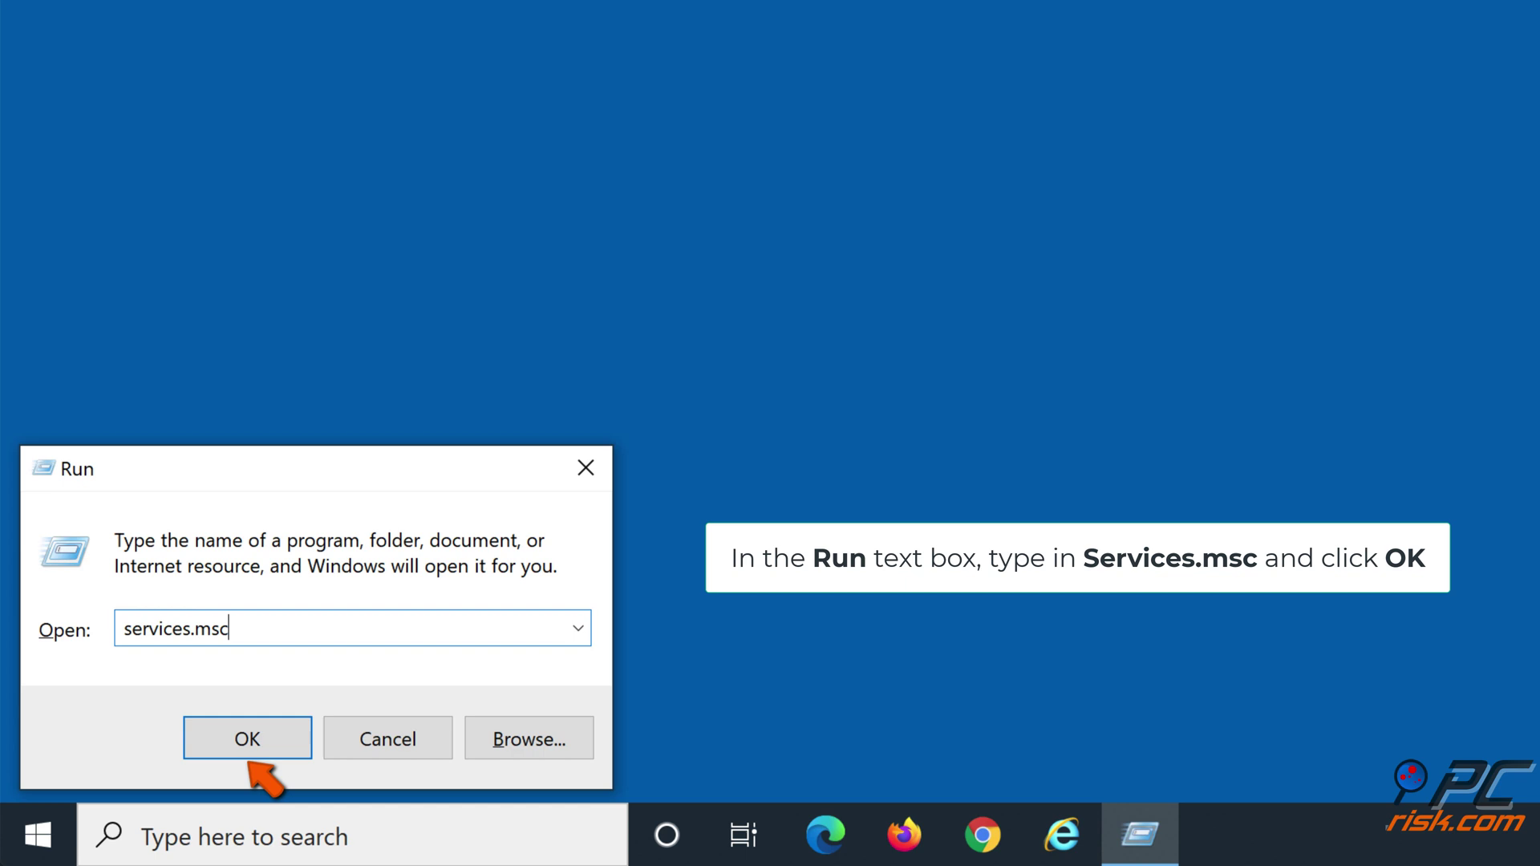
left_click(248, 739)
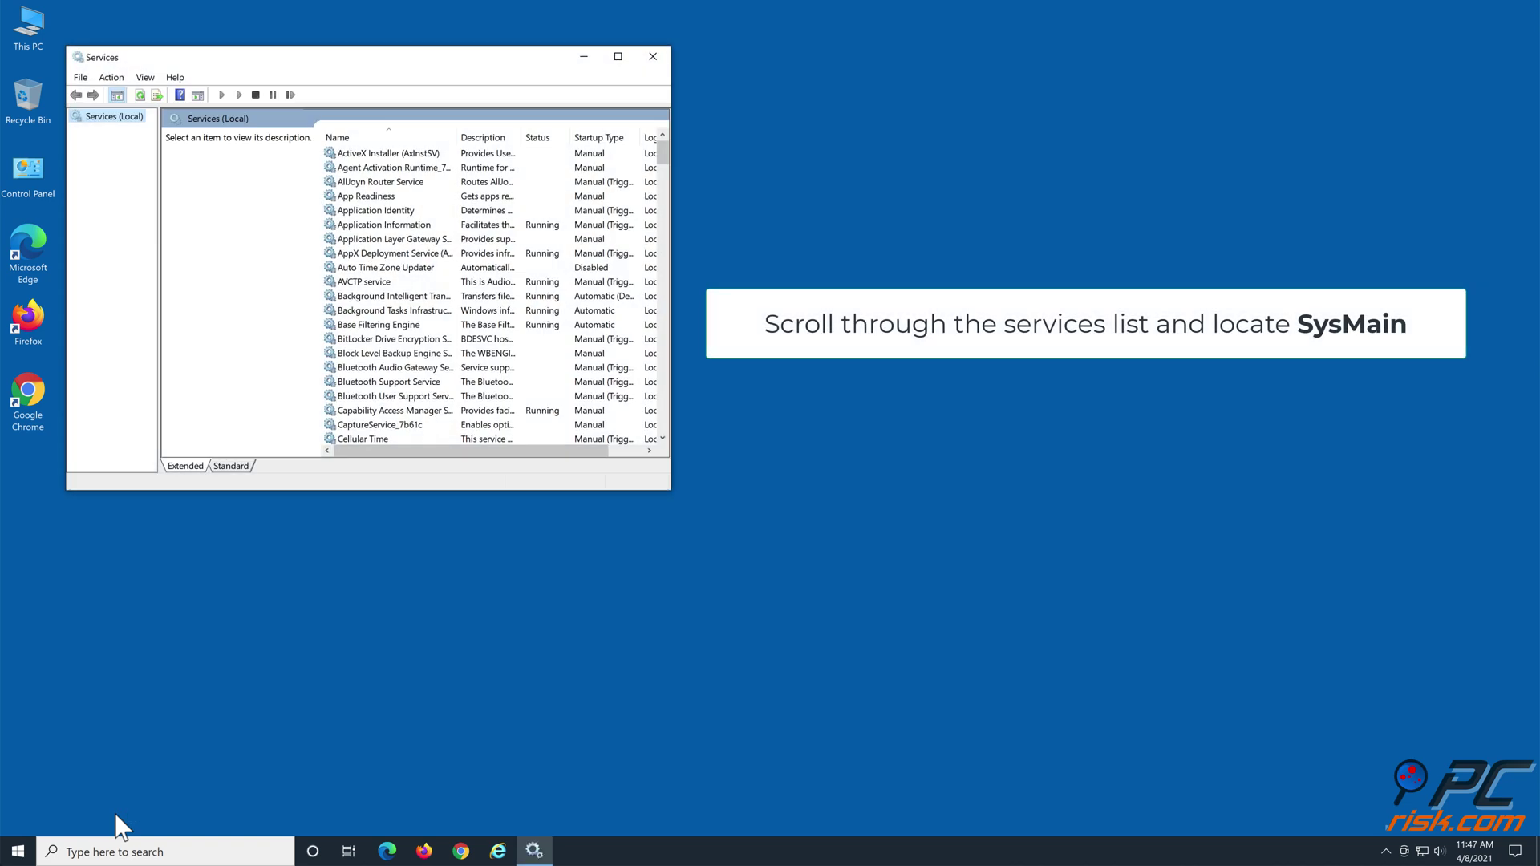
scroll(434, 398, "down", 2)
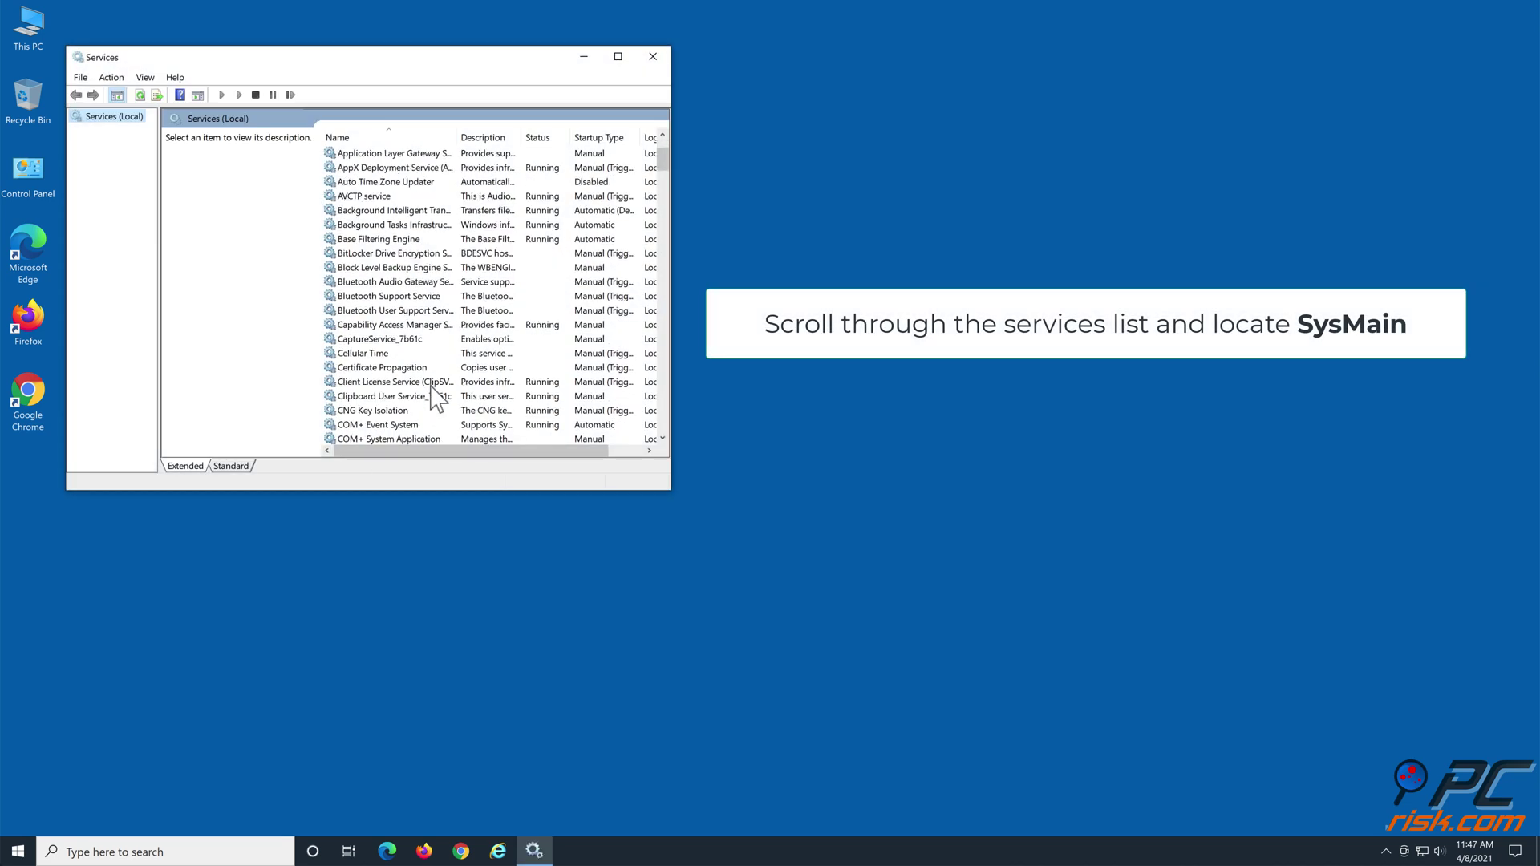
scroll(431, 390, "down", 3)
scroll(434, 397, "down", 1)
scroll(433, 397, "down", 1)
scroll(433, 397, "down", 2)
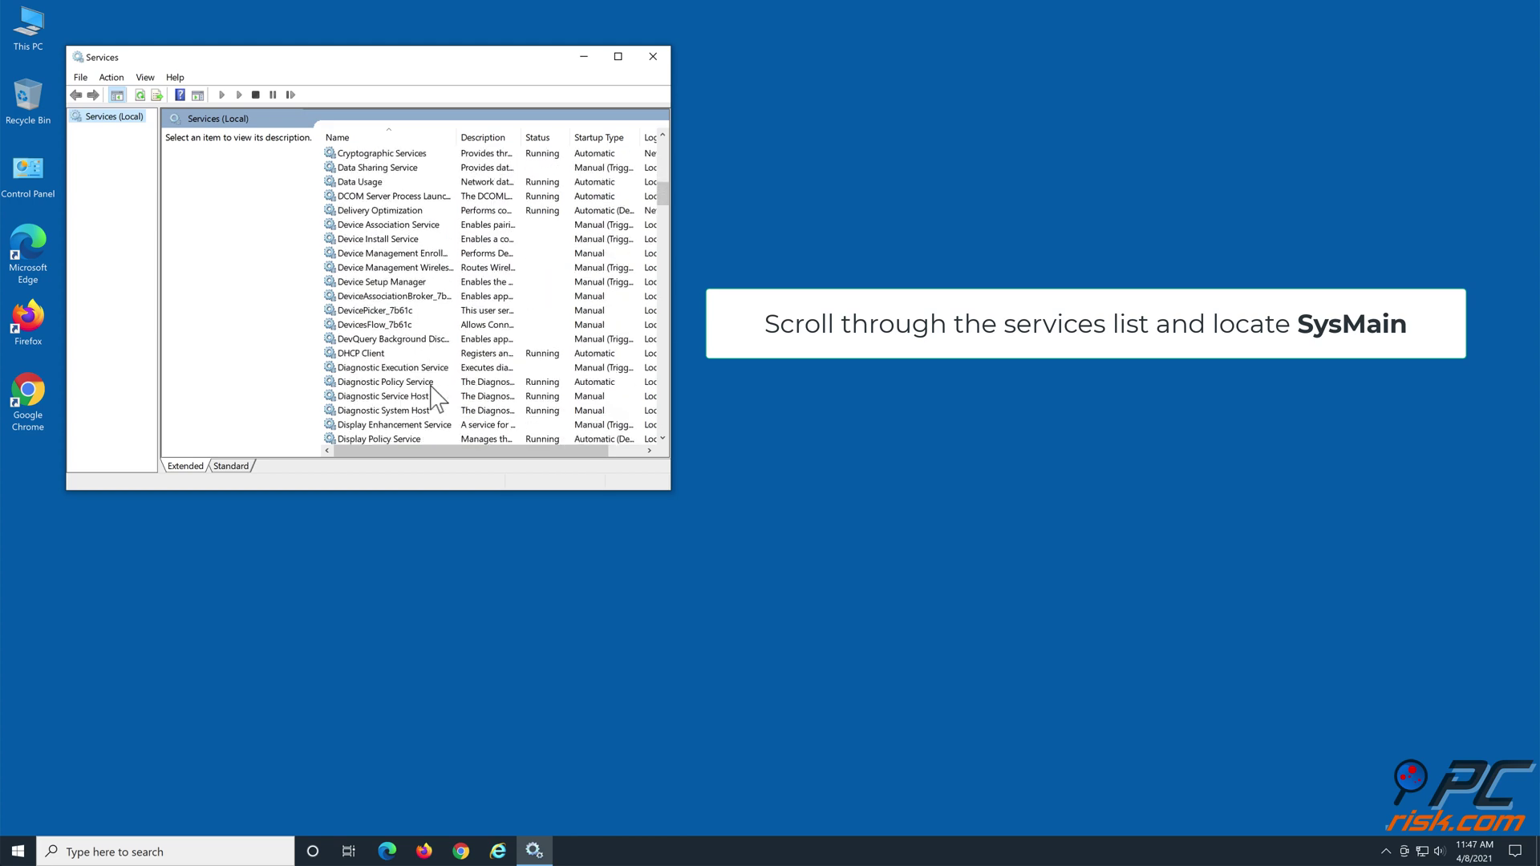
scroll(433, 397, "down", 2)
scroll(434, 397, "down", 5)
scroll(433, 397, "down", 3)
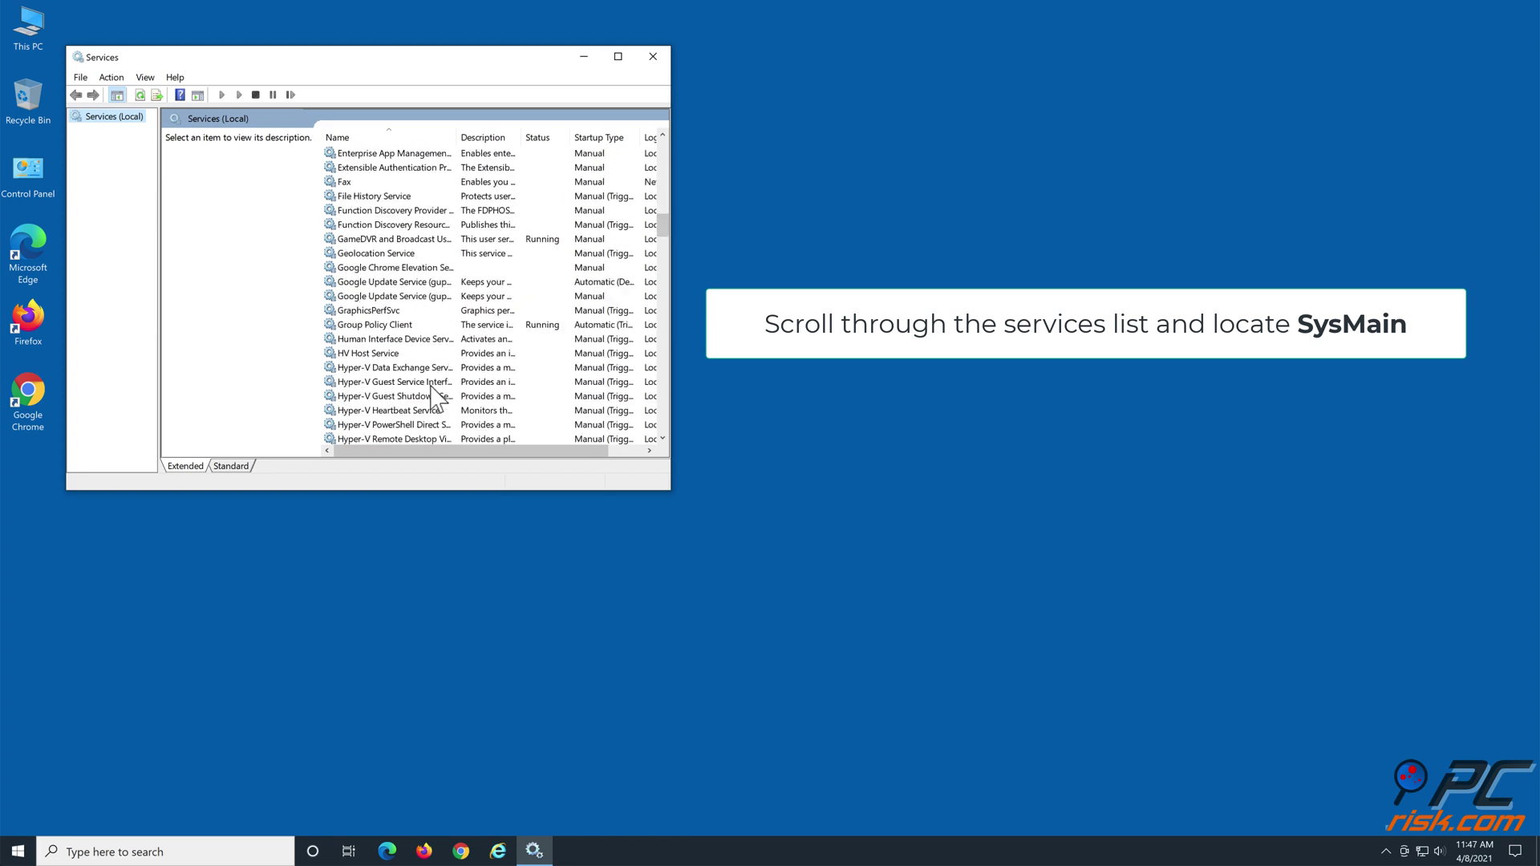
scroll(434, 397, "down", 2)
scroll(433, 397, "down", 15)
scroll(433, 397, "down", 10)
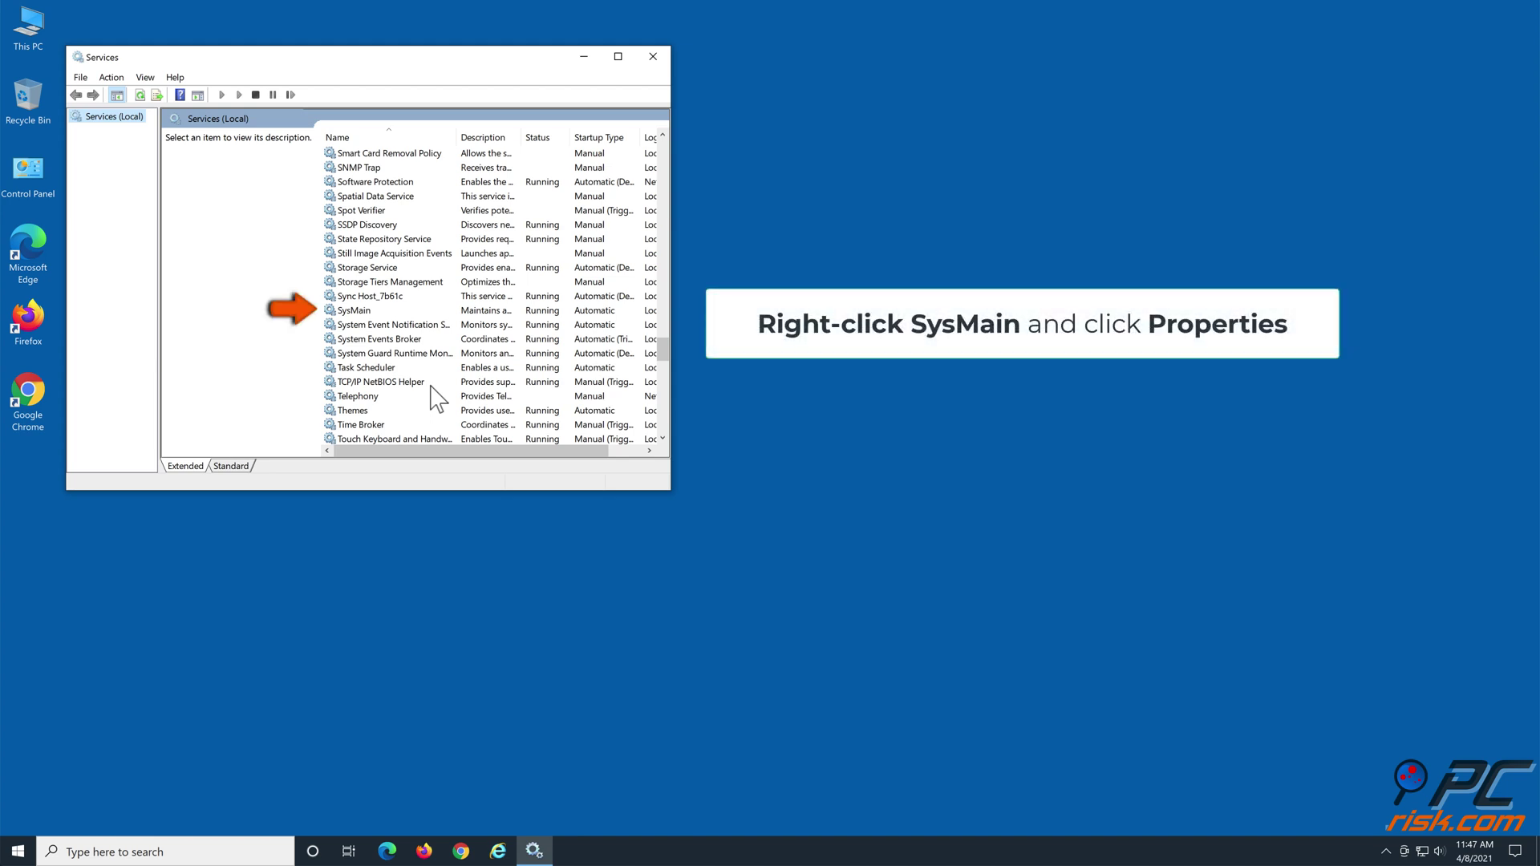
Step: Select SysMain in the services list and bring up its context menu
left_click(387, 313)
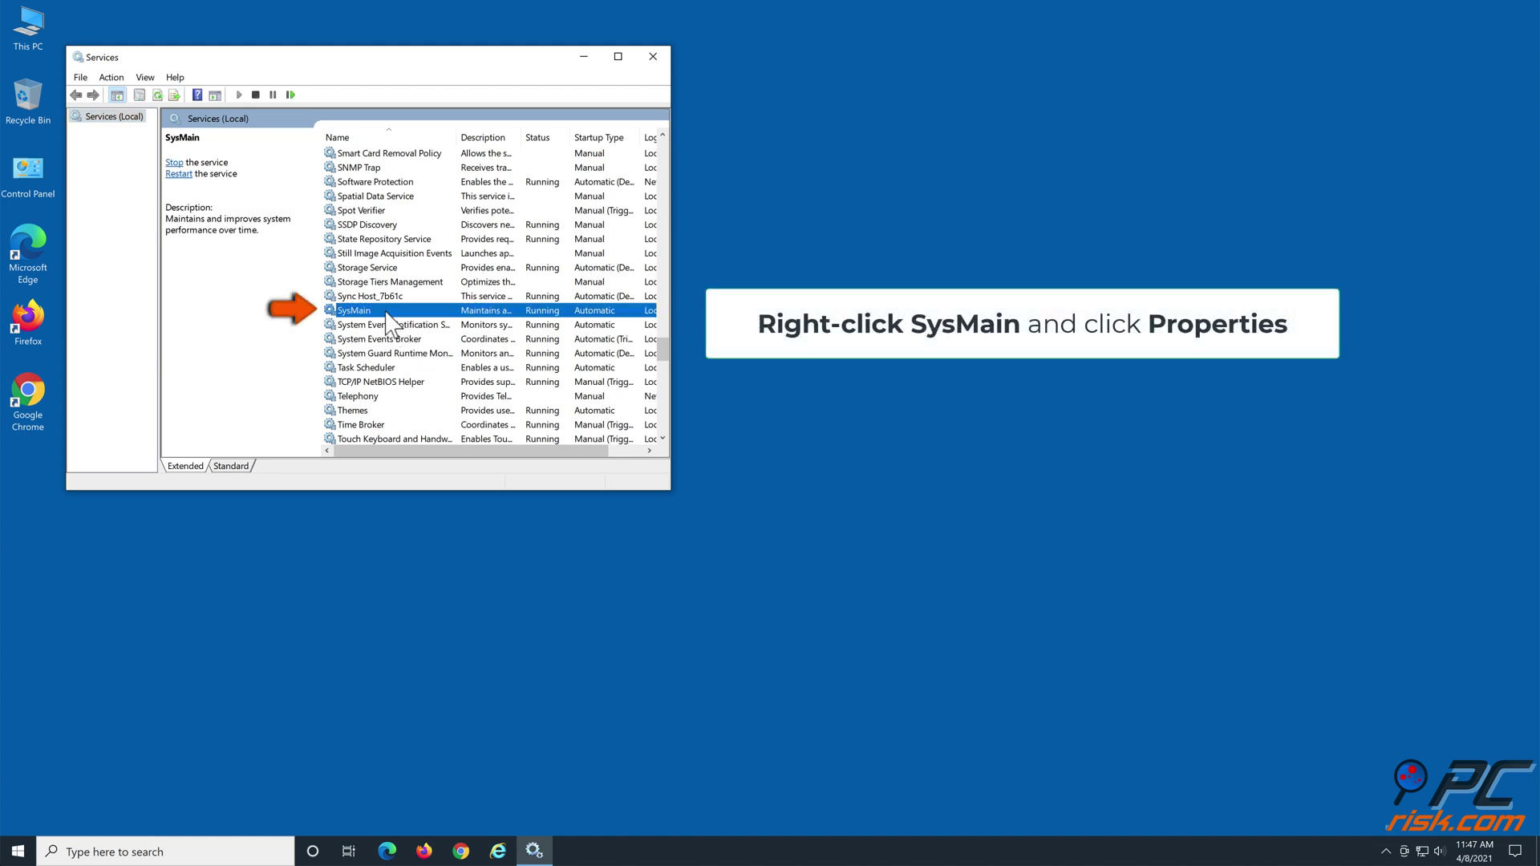
right_click(387, 315)
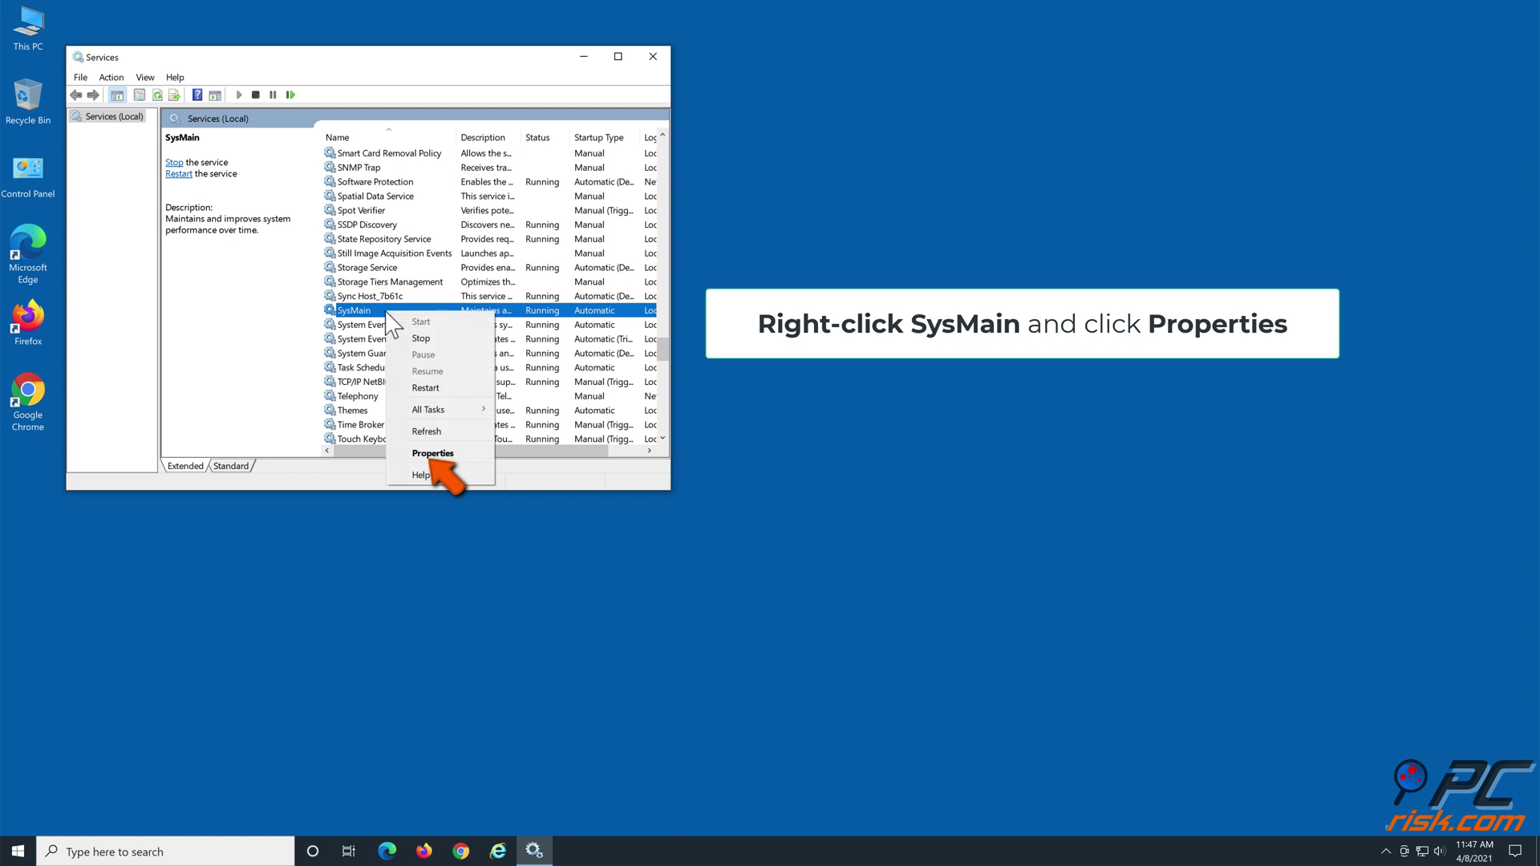
Step: In SysMain's Properties, stop the service, set startup type to Disabled, and apply
left_click(470, 463)
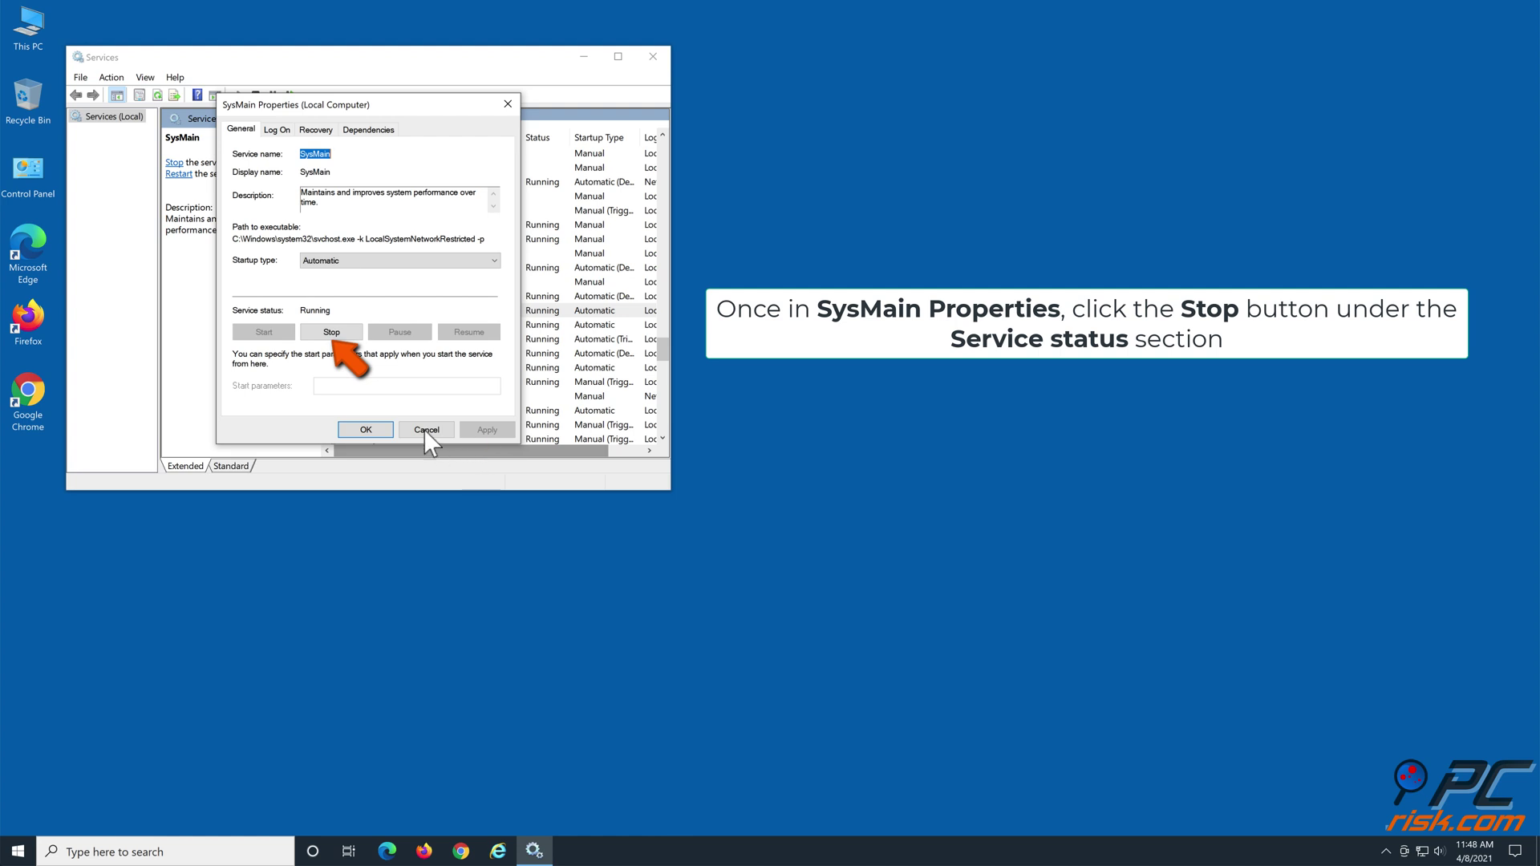
left_click(331, 332)
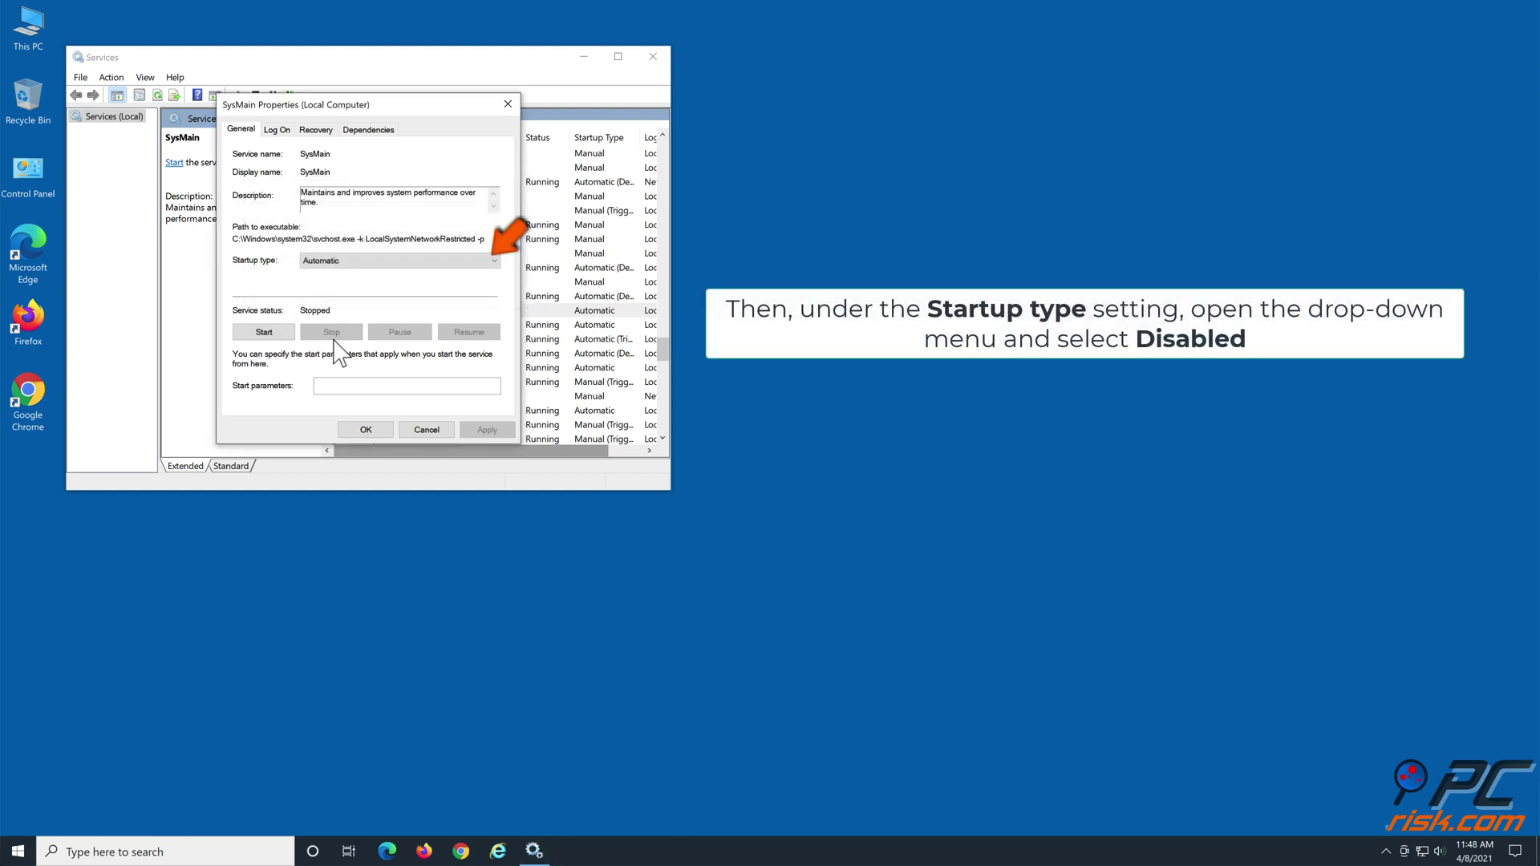
left_click(496, 261)
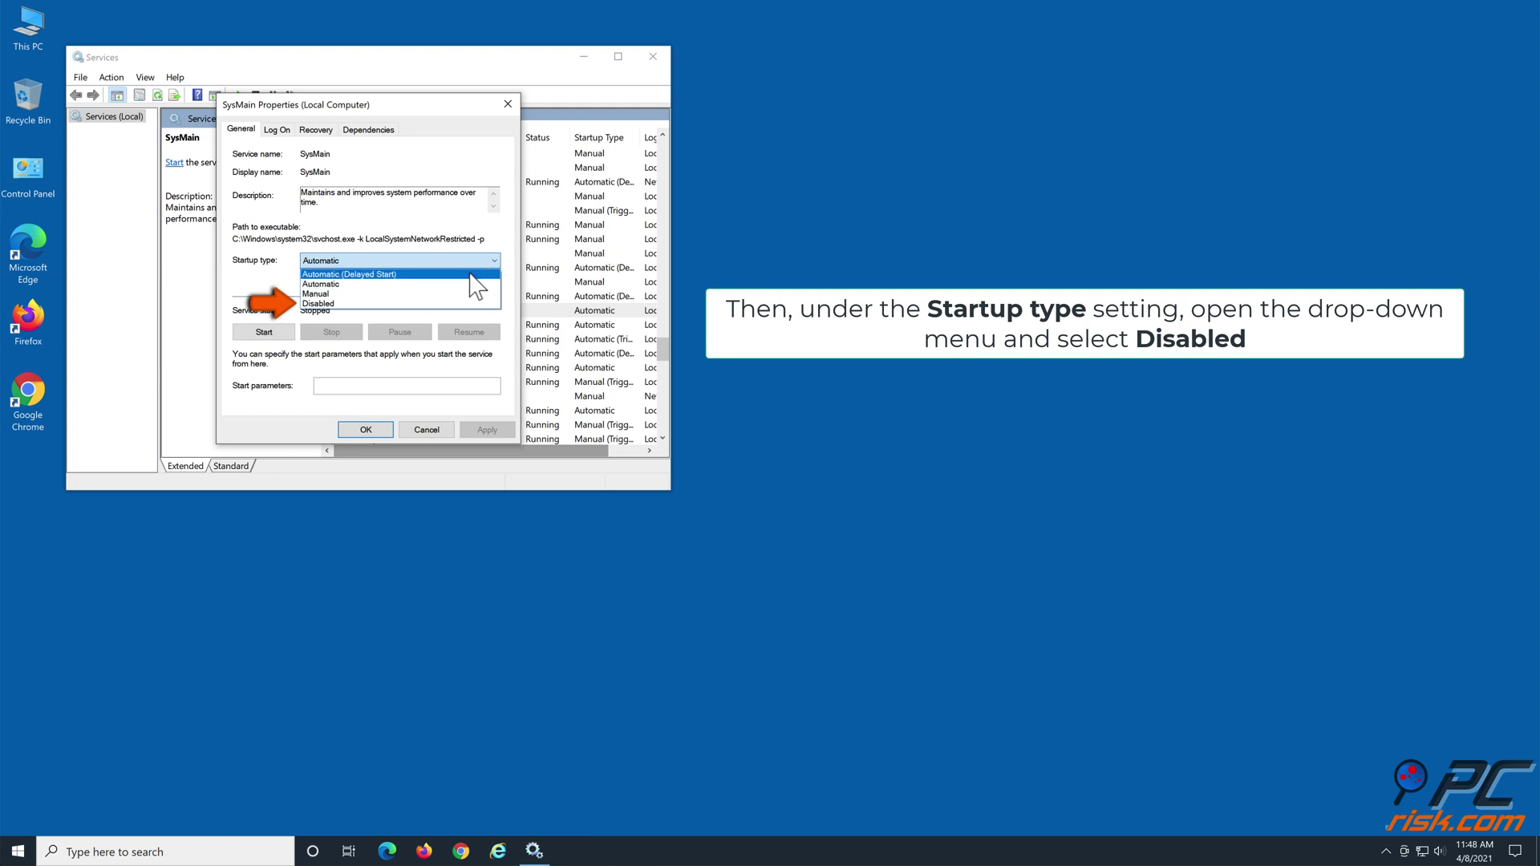
left_click(373, 304)
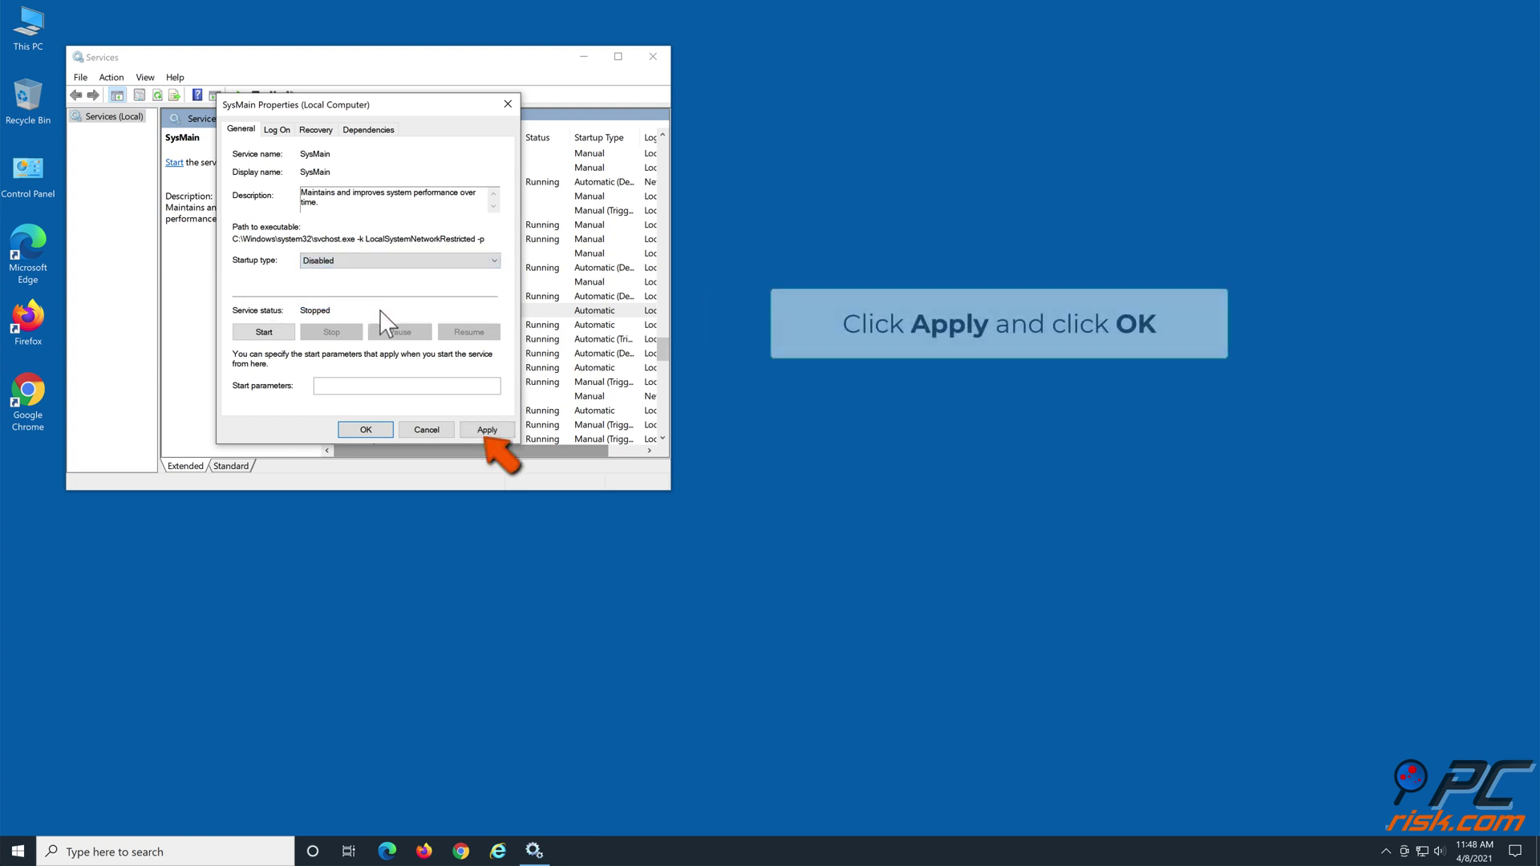
left_click(486, 430)
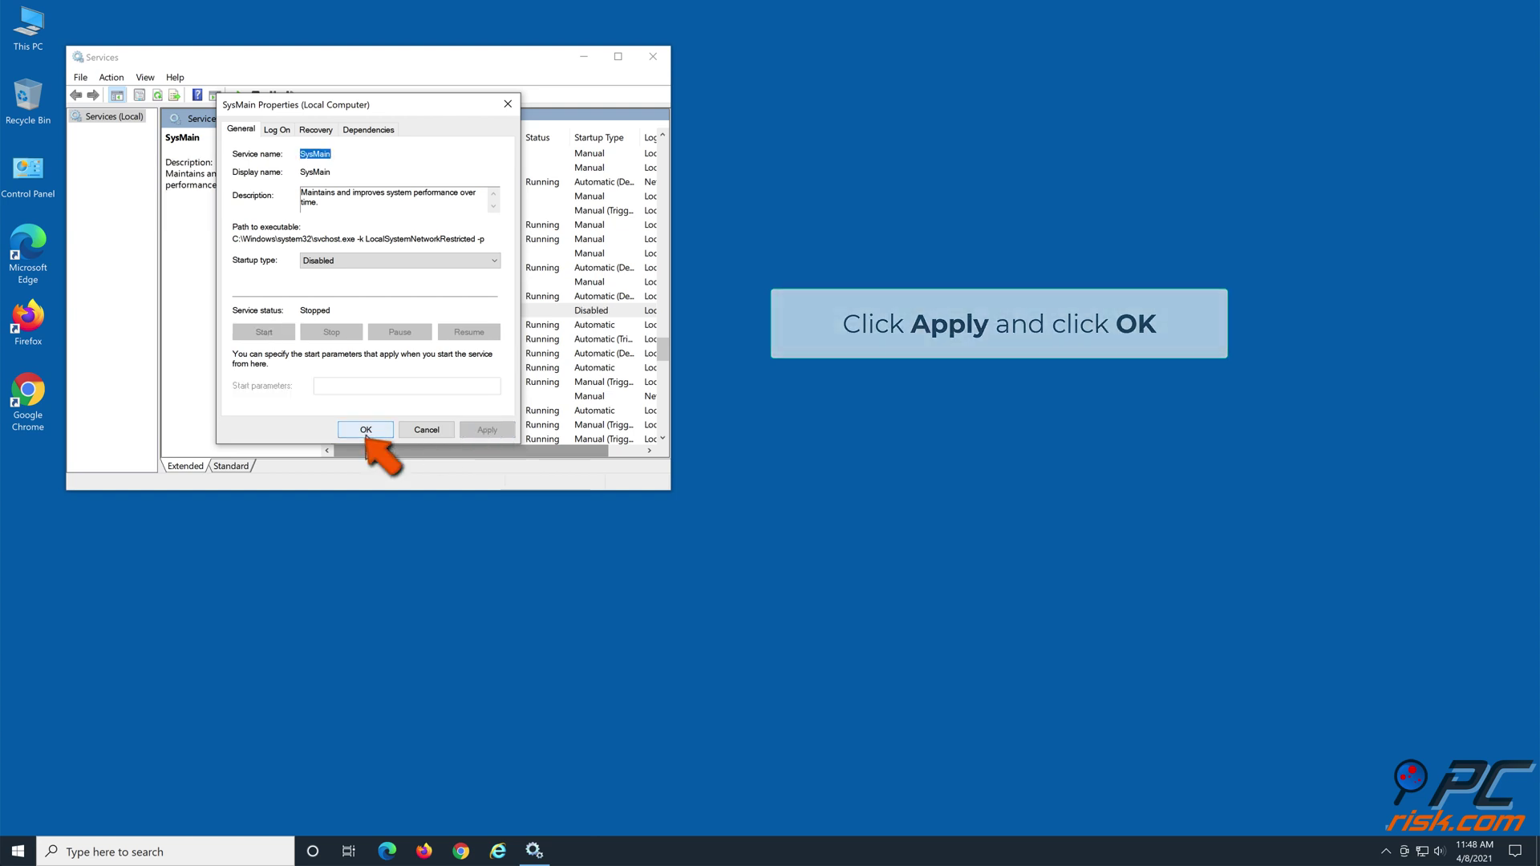
left_click(366, 431)
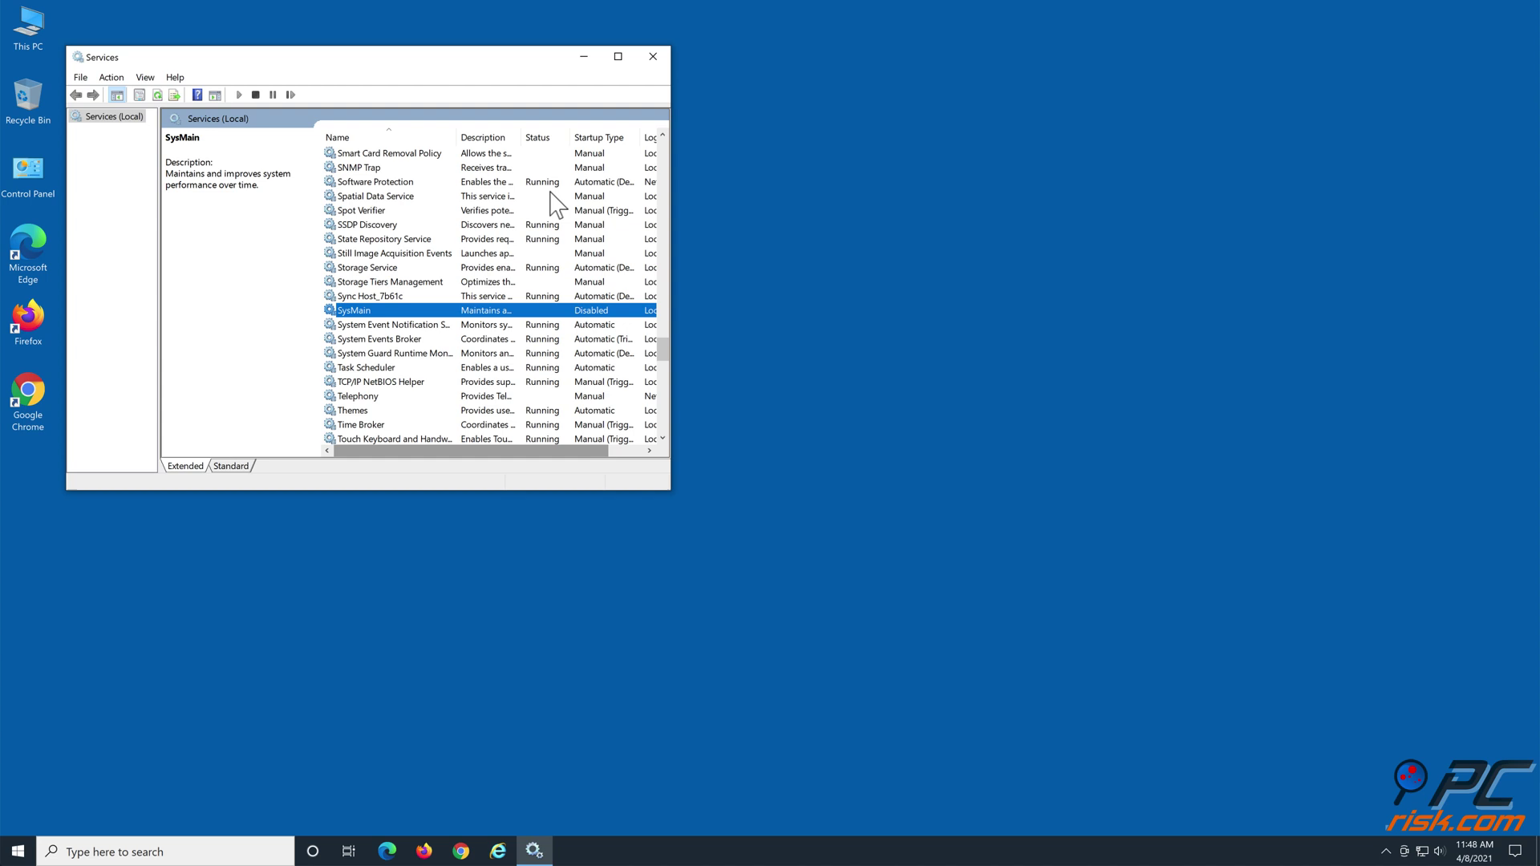
Step: Close the Services console to return to the desktop
left_click(651, 60)
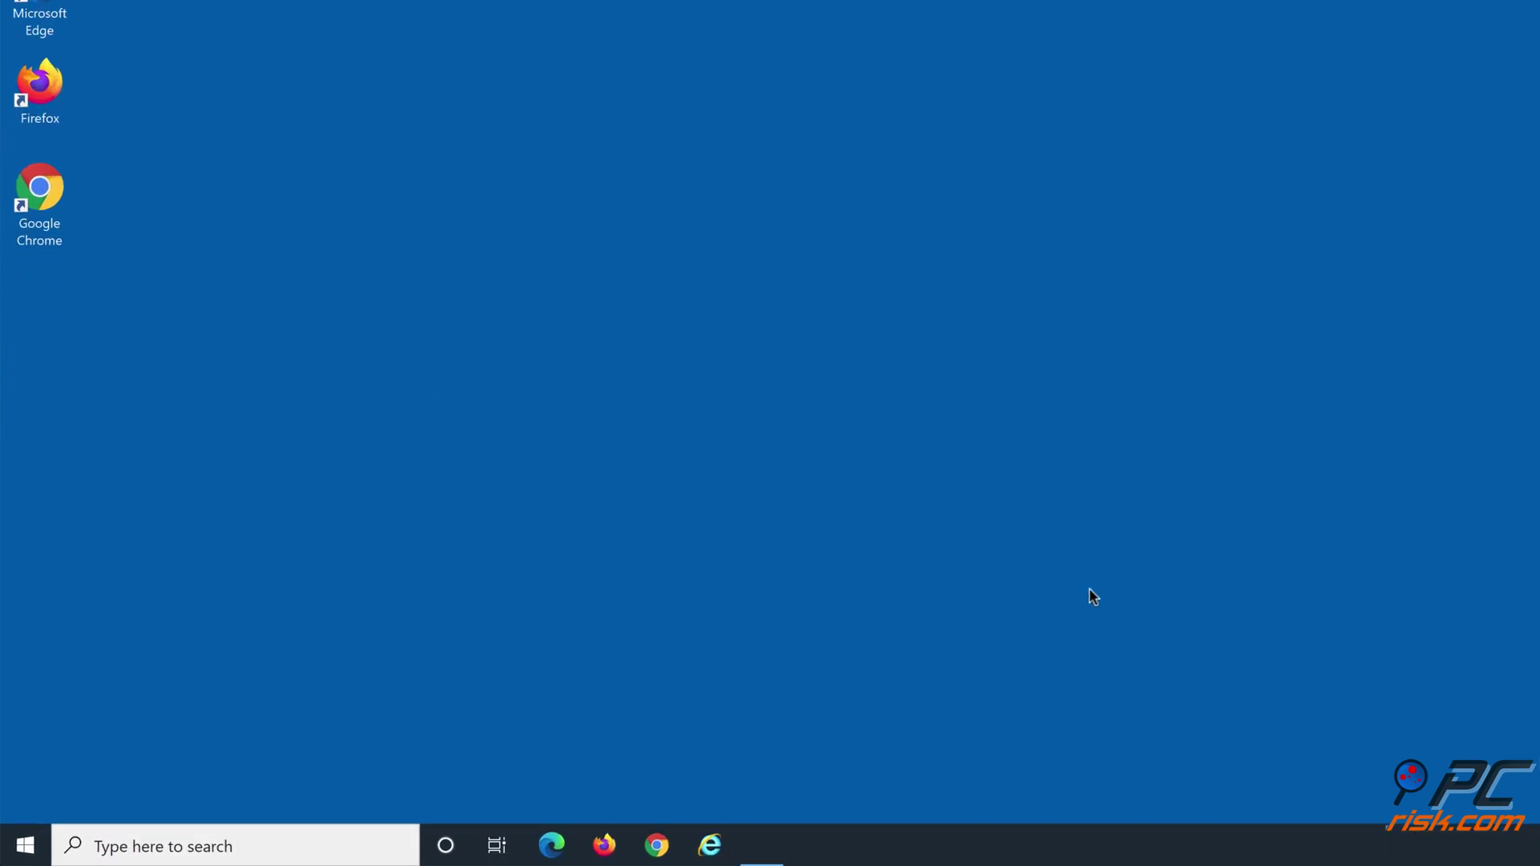
Step: Launch cmd from the Run dialog with administrator rights via Ctrl+Shift+Enter
key("super+r")
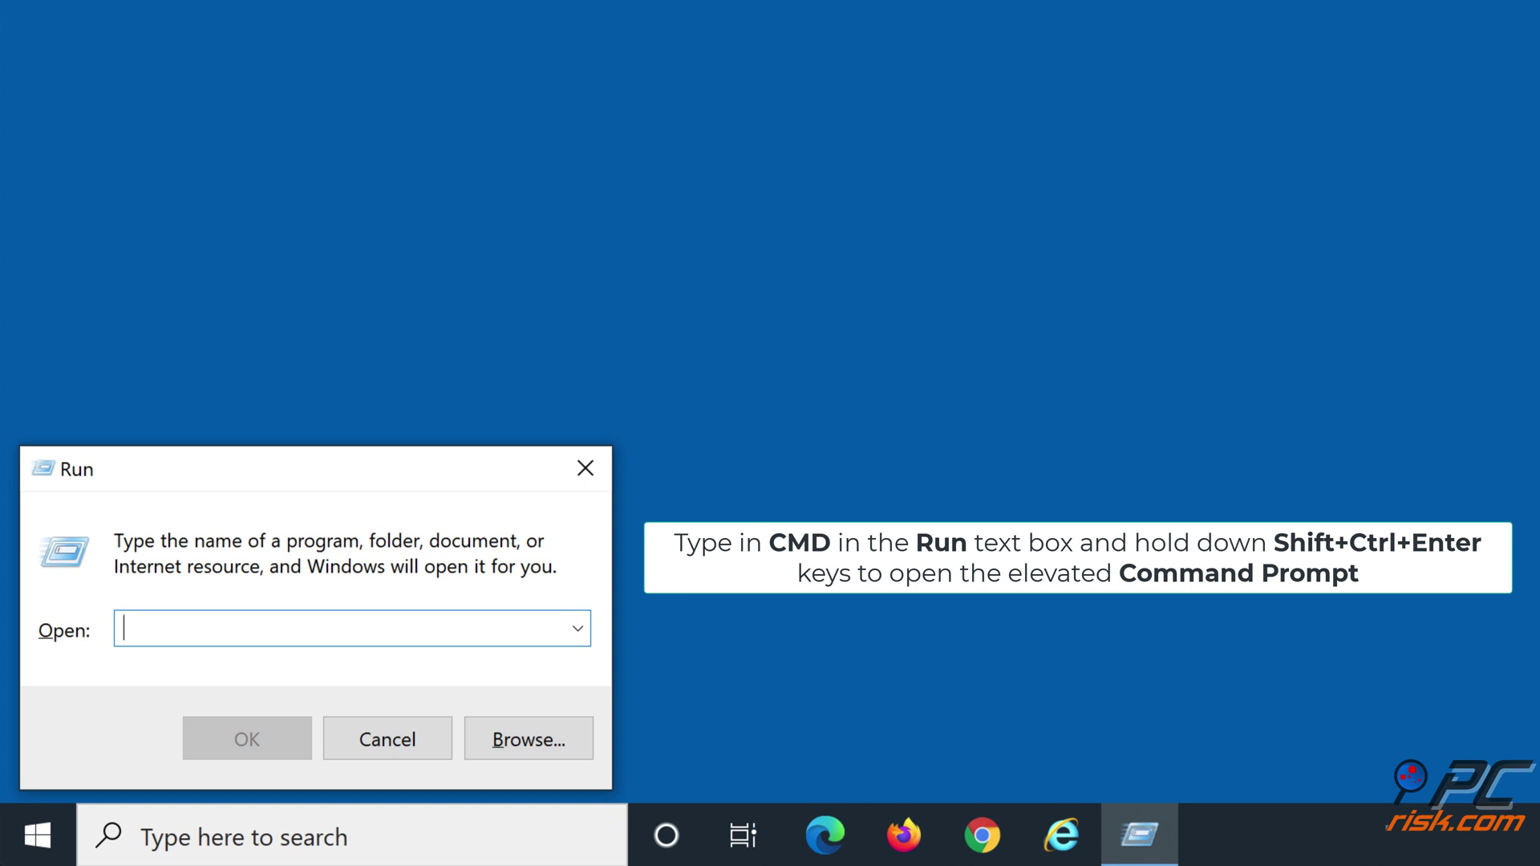
type("cmd")
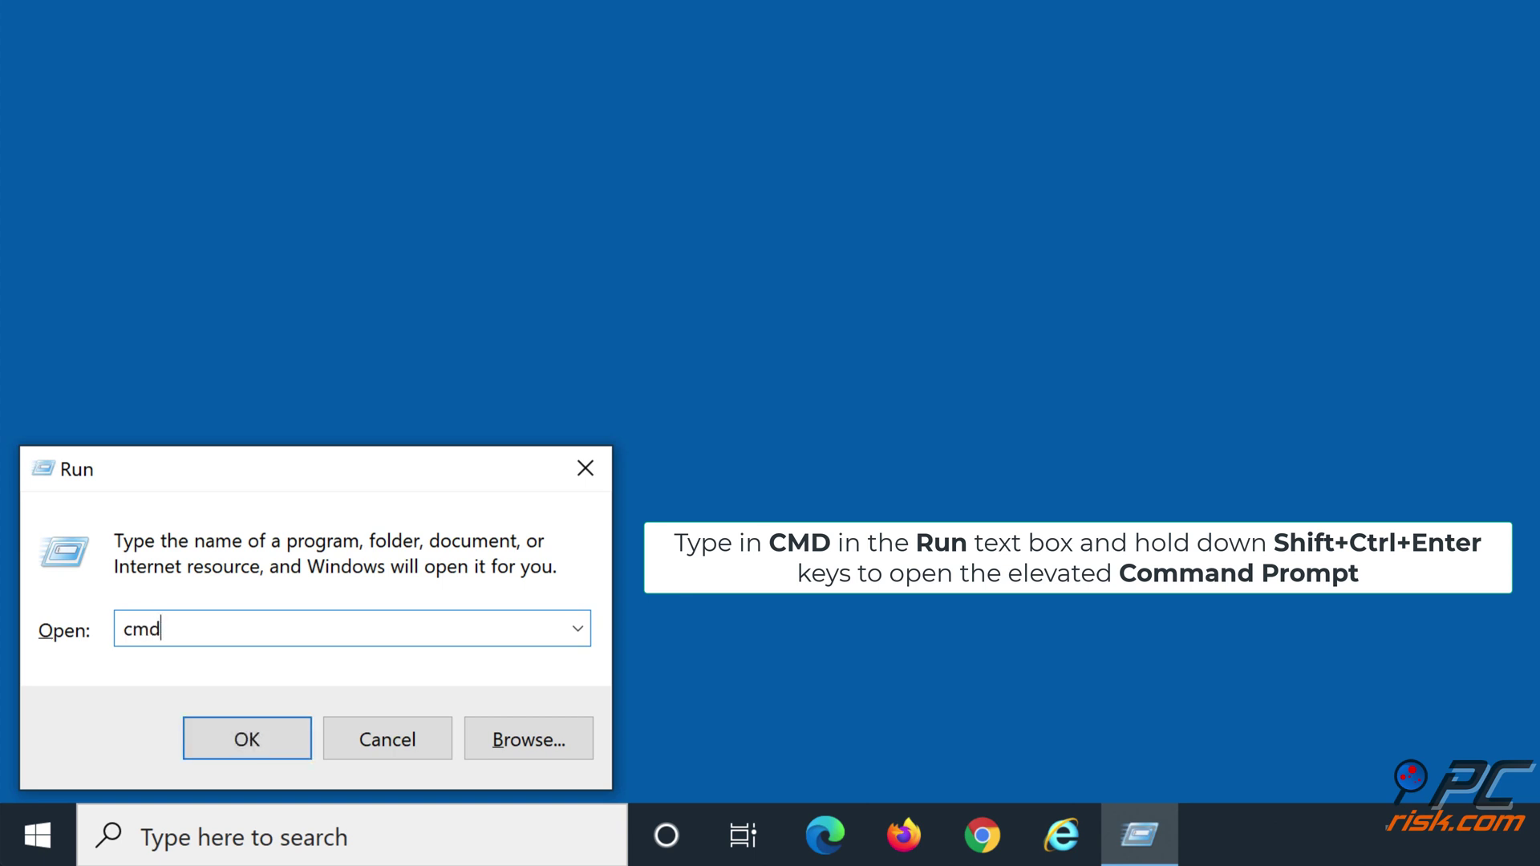
key("ctrl+shift+Return")
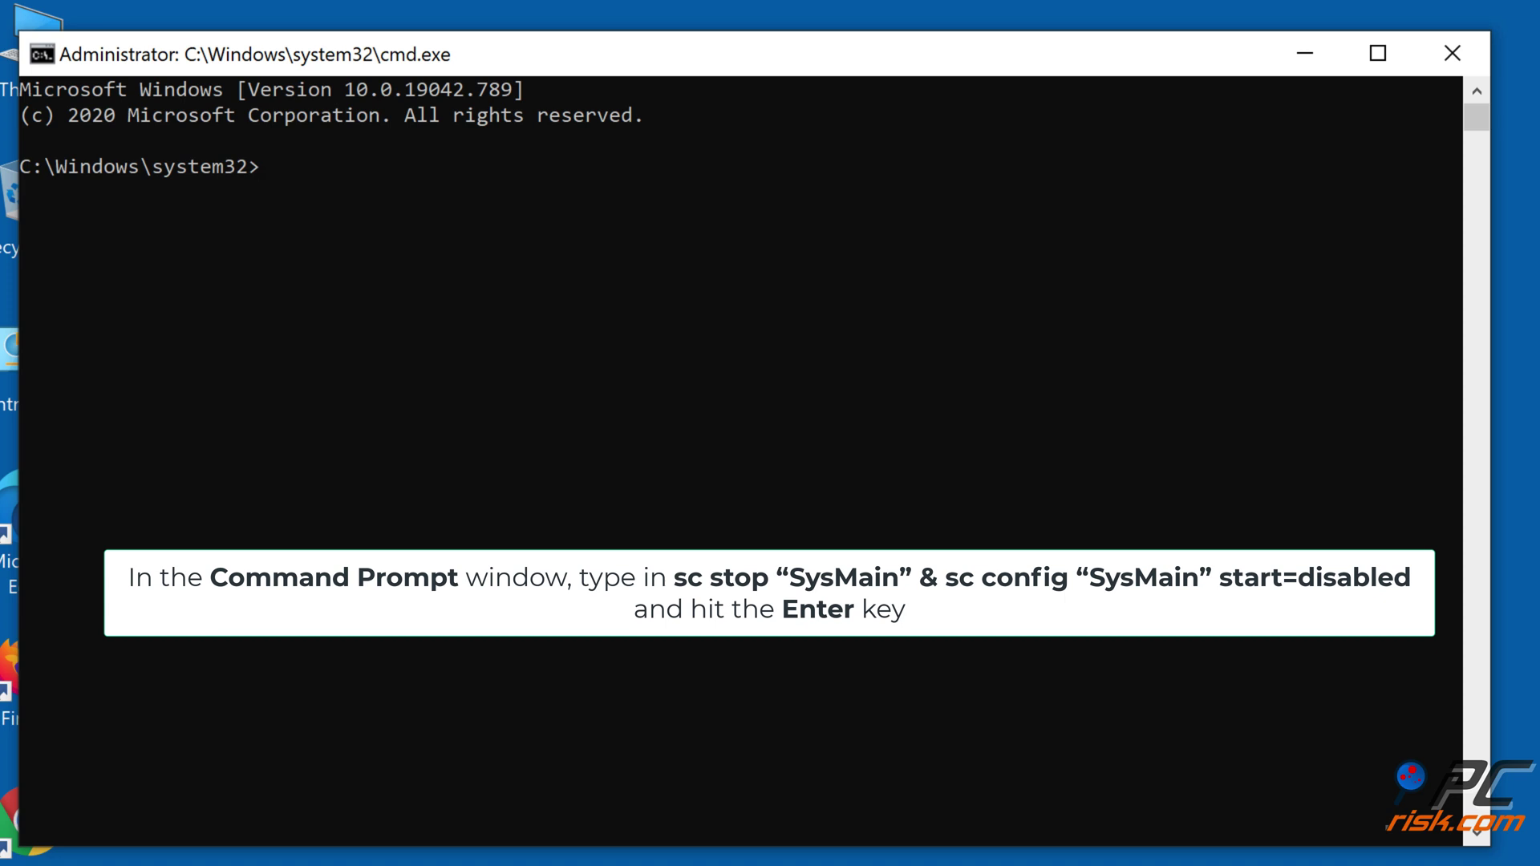
type("sc stop \"SysMain\" & sc config \"SysMain\" start=disabled")
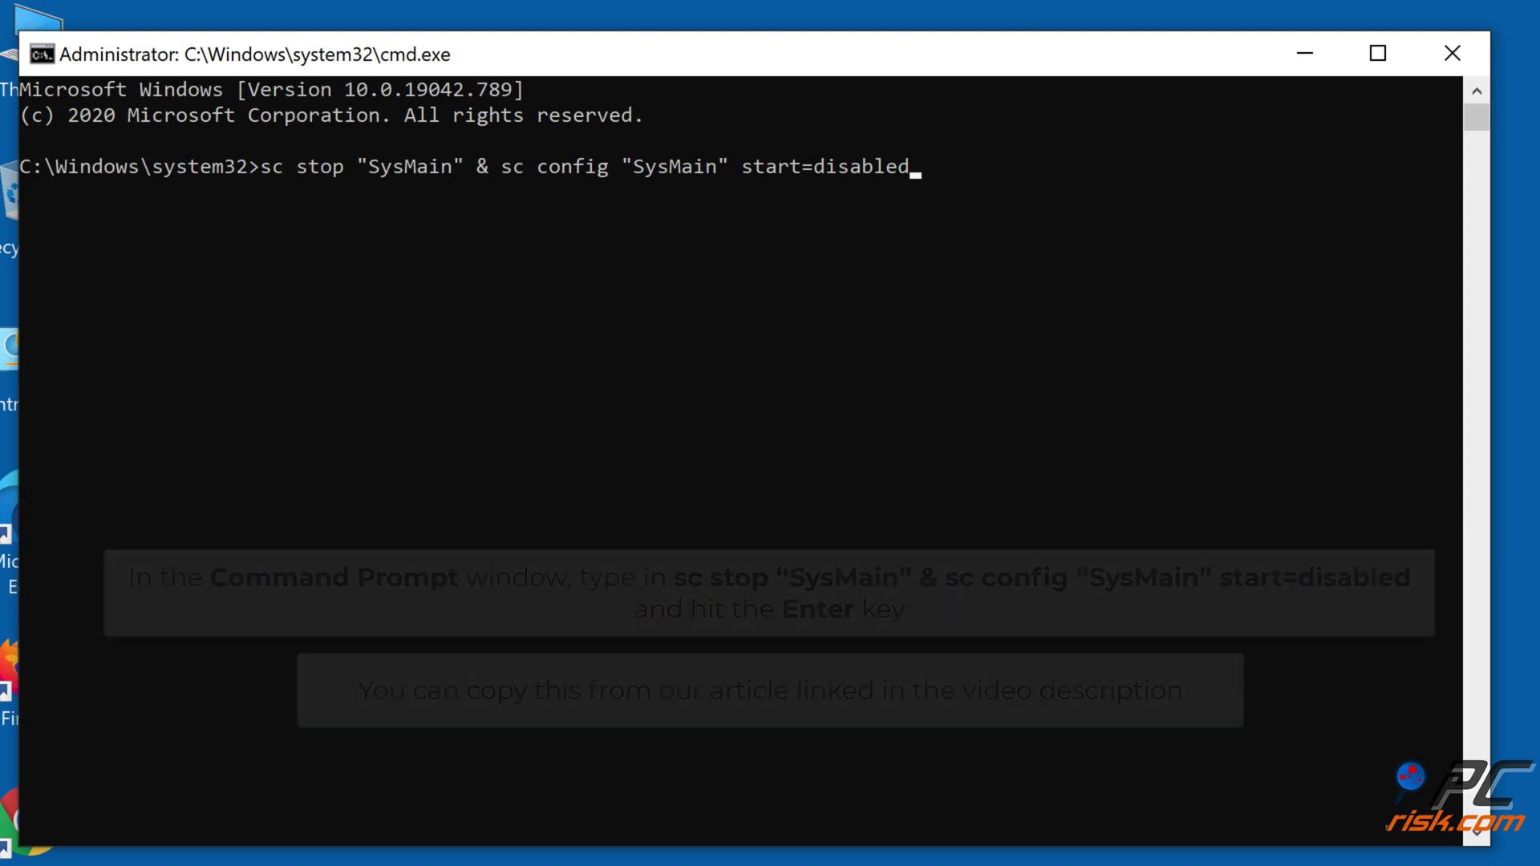
Step: Run the command that stops and disables SysMain, then close Command Prompt
key("Return")
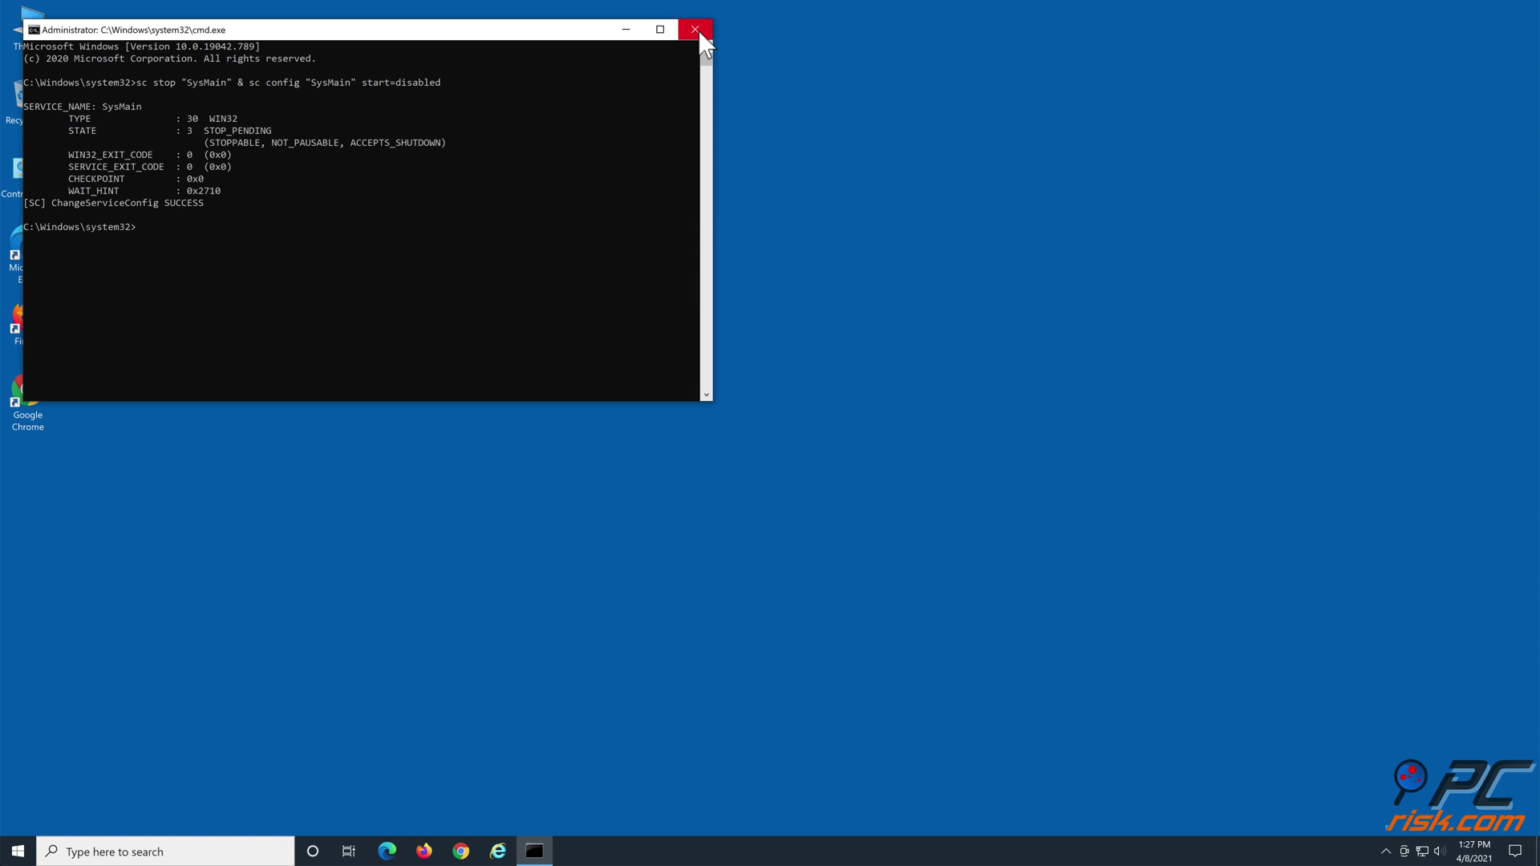
left_click(696, 30)
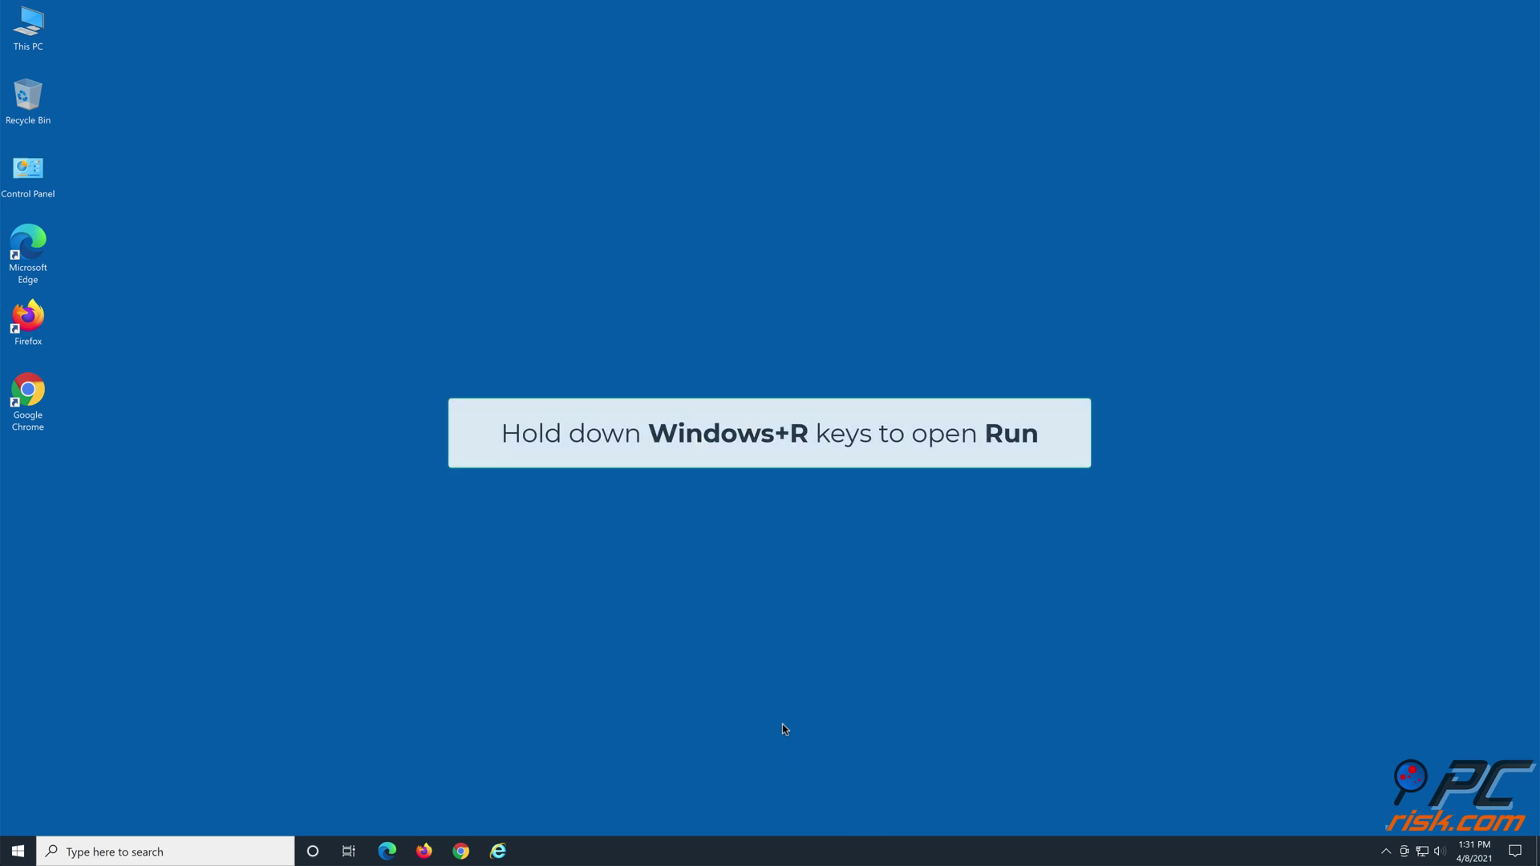
Step: Launch Registry Editor by running regedit from the Run dialog
key("super+r")
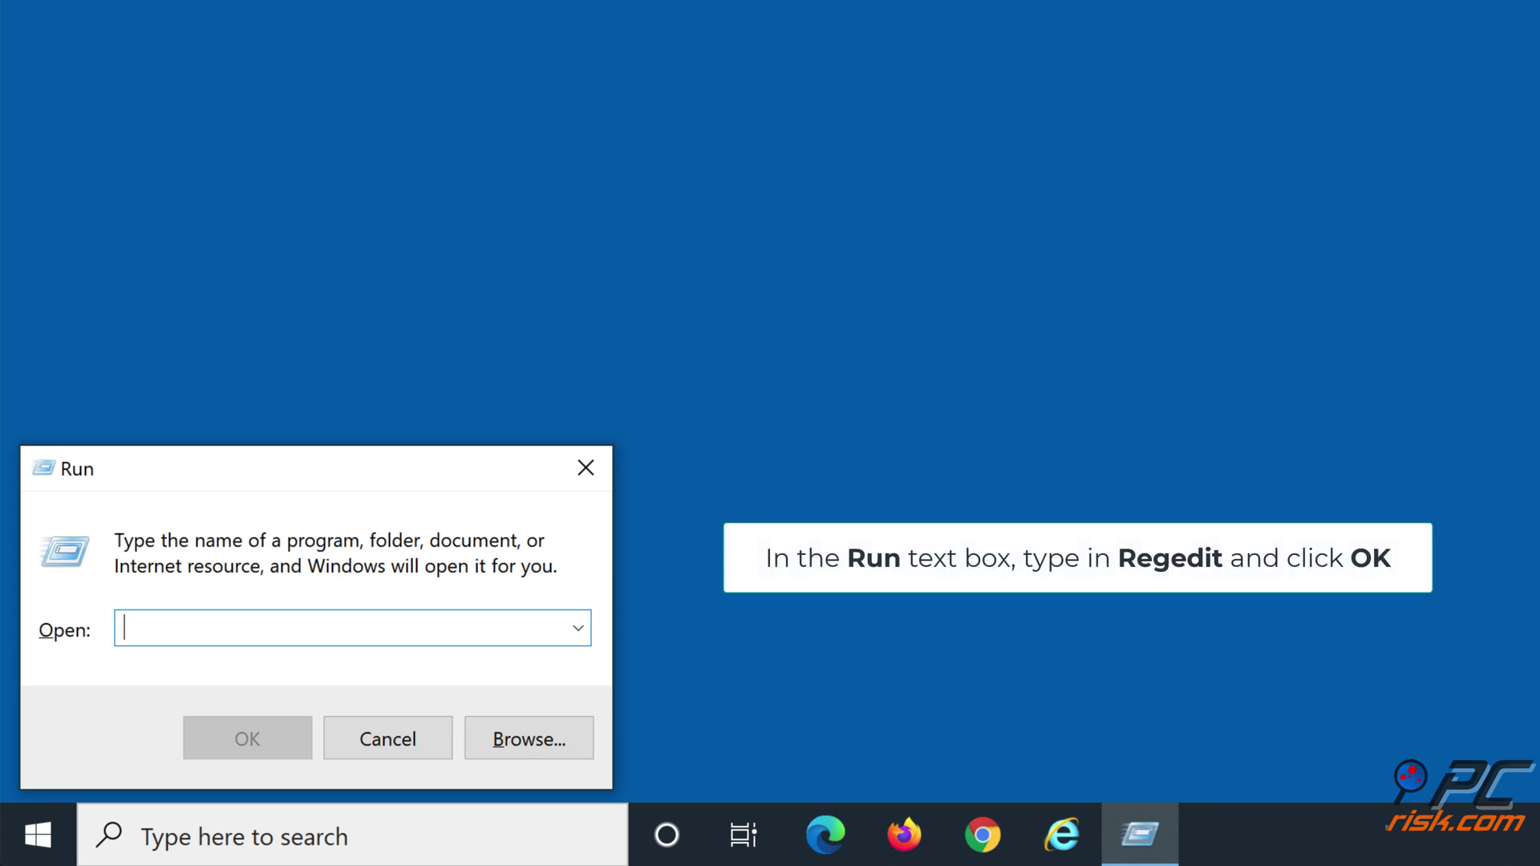
type("regedit")
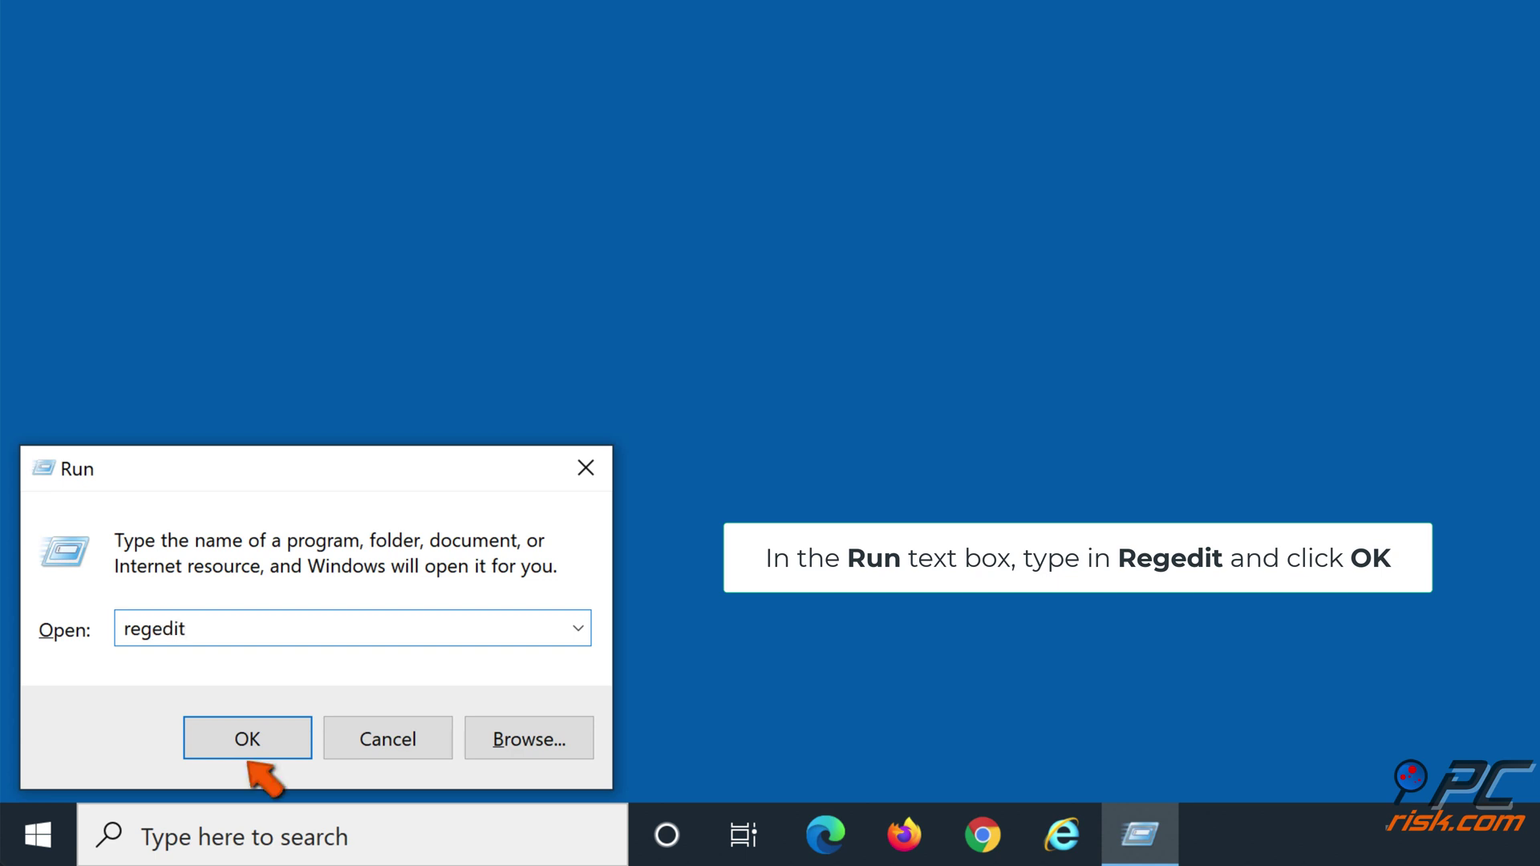
left_click(253, 755)
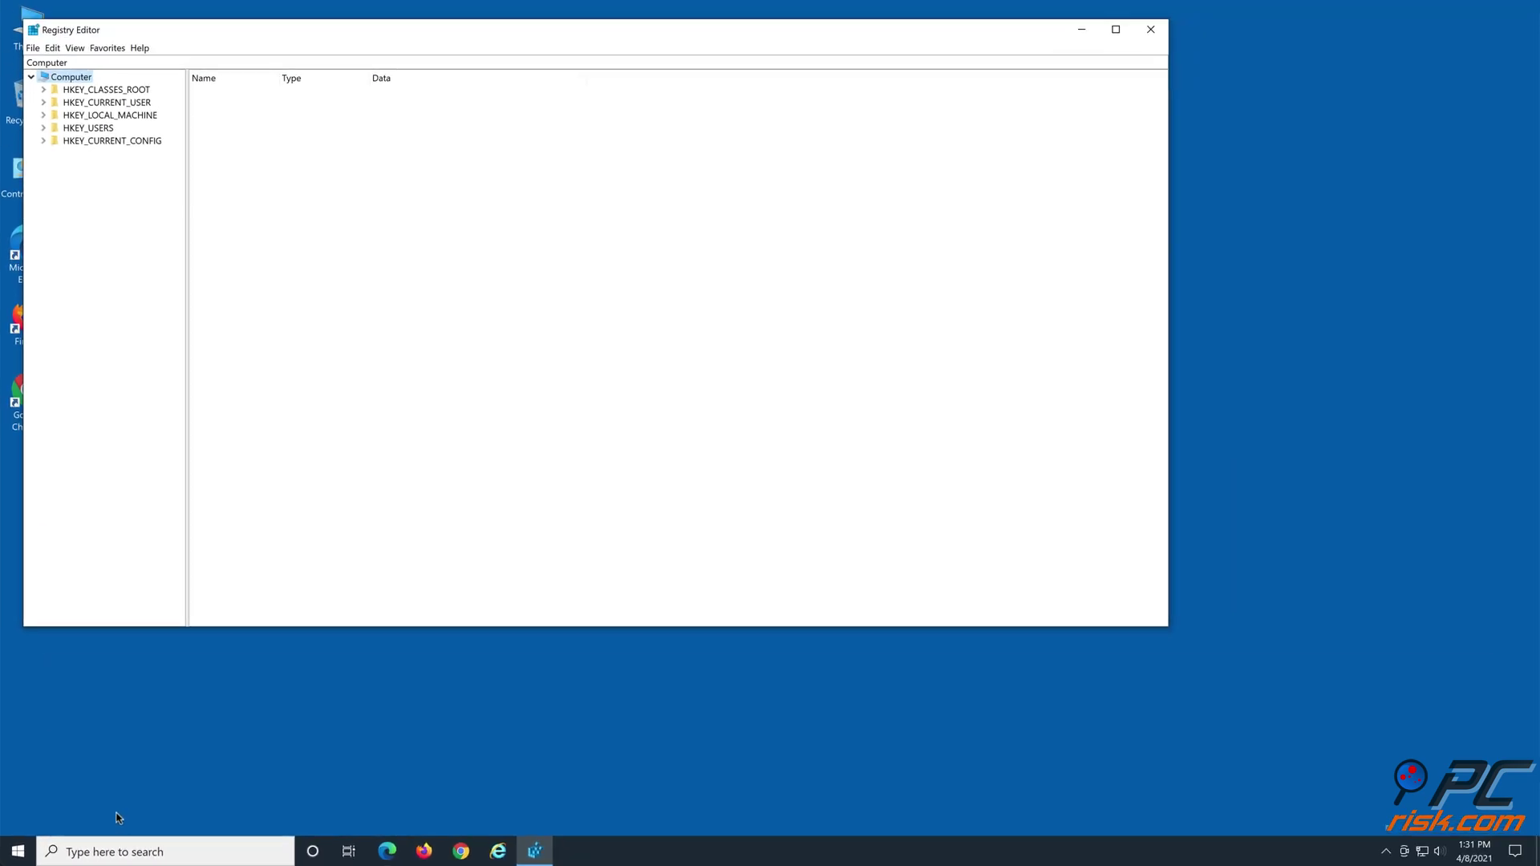
Step: Expand the tree to HKEY_LOCAL_MACHINE\SYSTEM\CurrentControlSet\Services and select SysMain
left_click(43, 116)
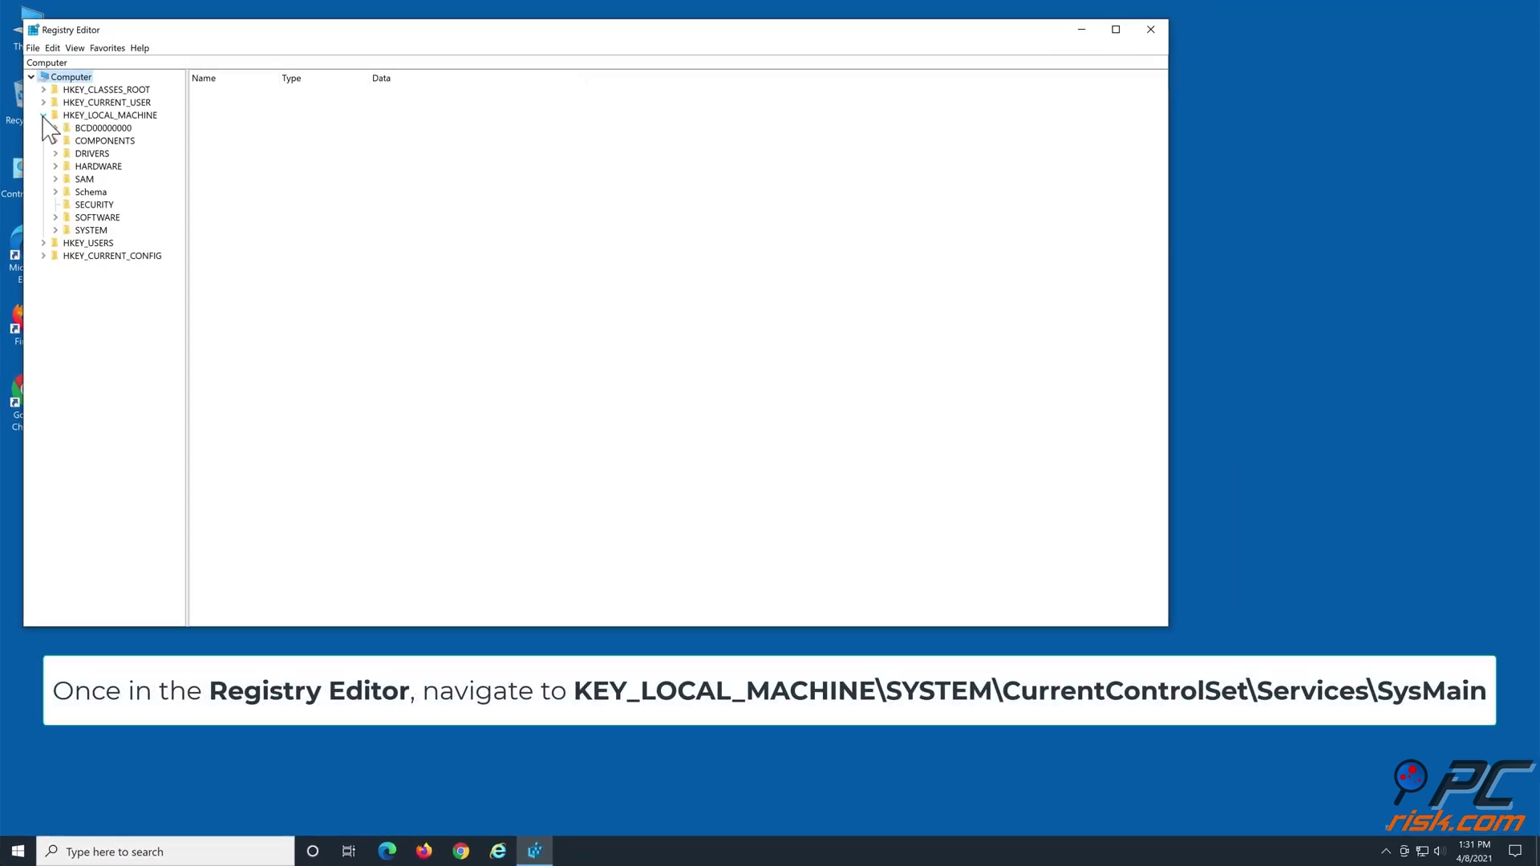
left_click(56, 230)
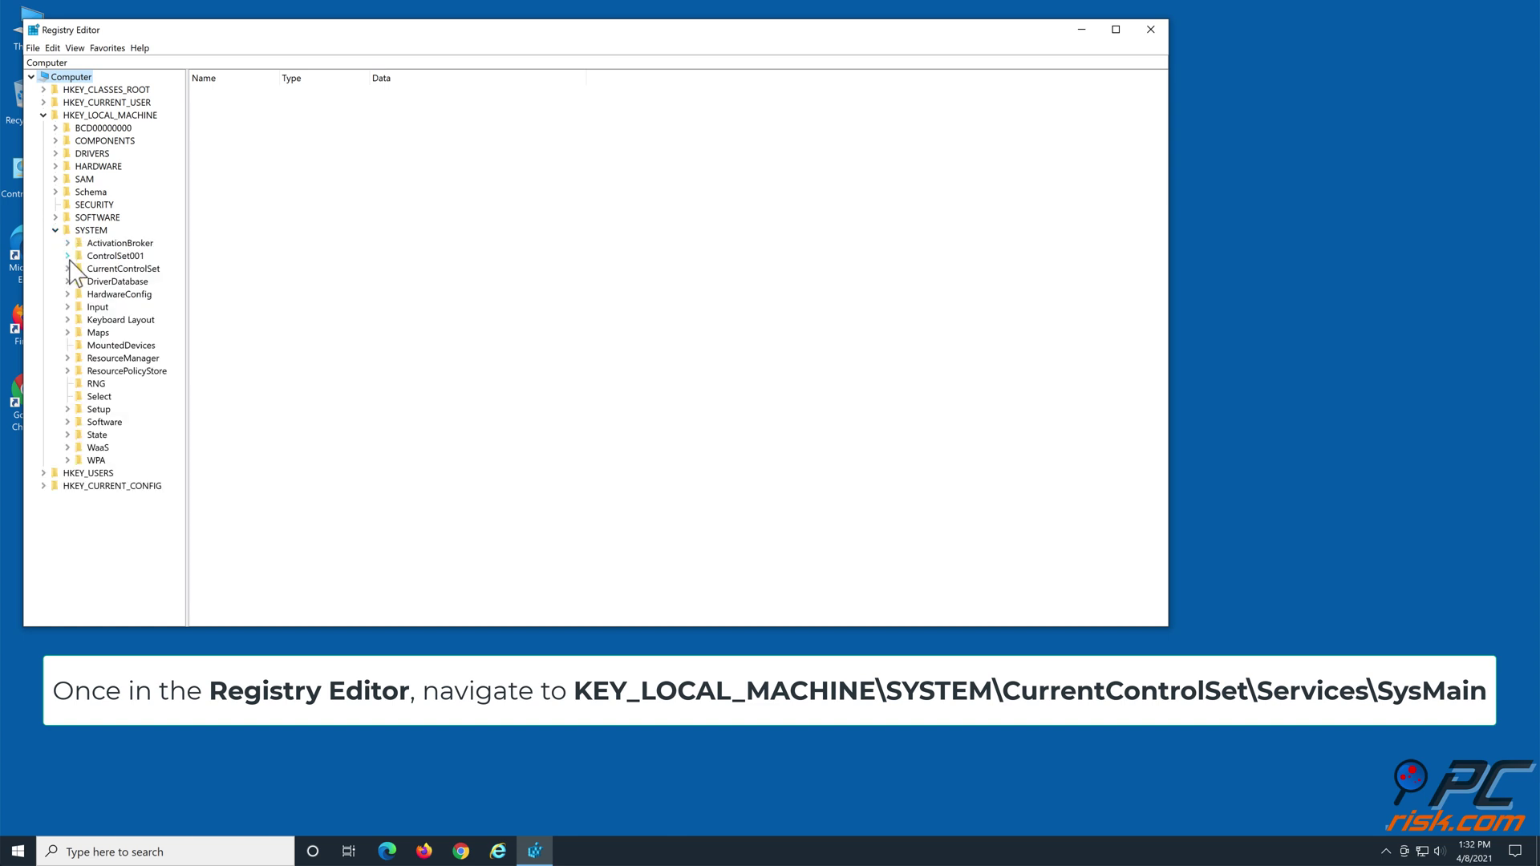
left_click(68, 268)
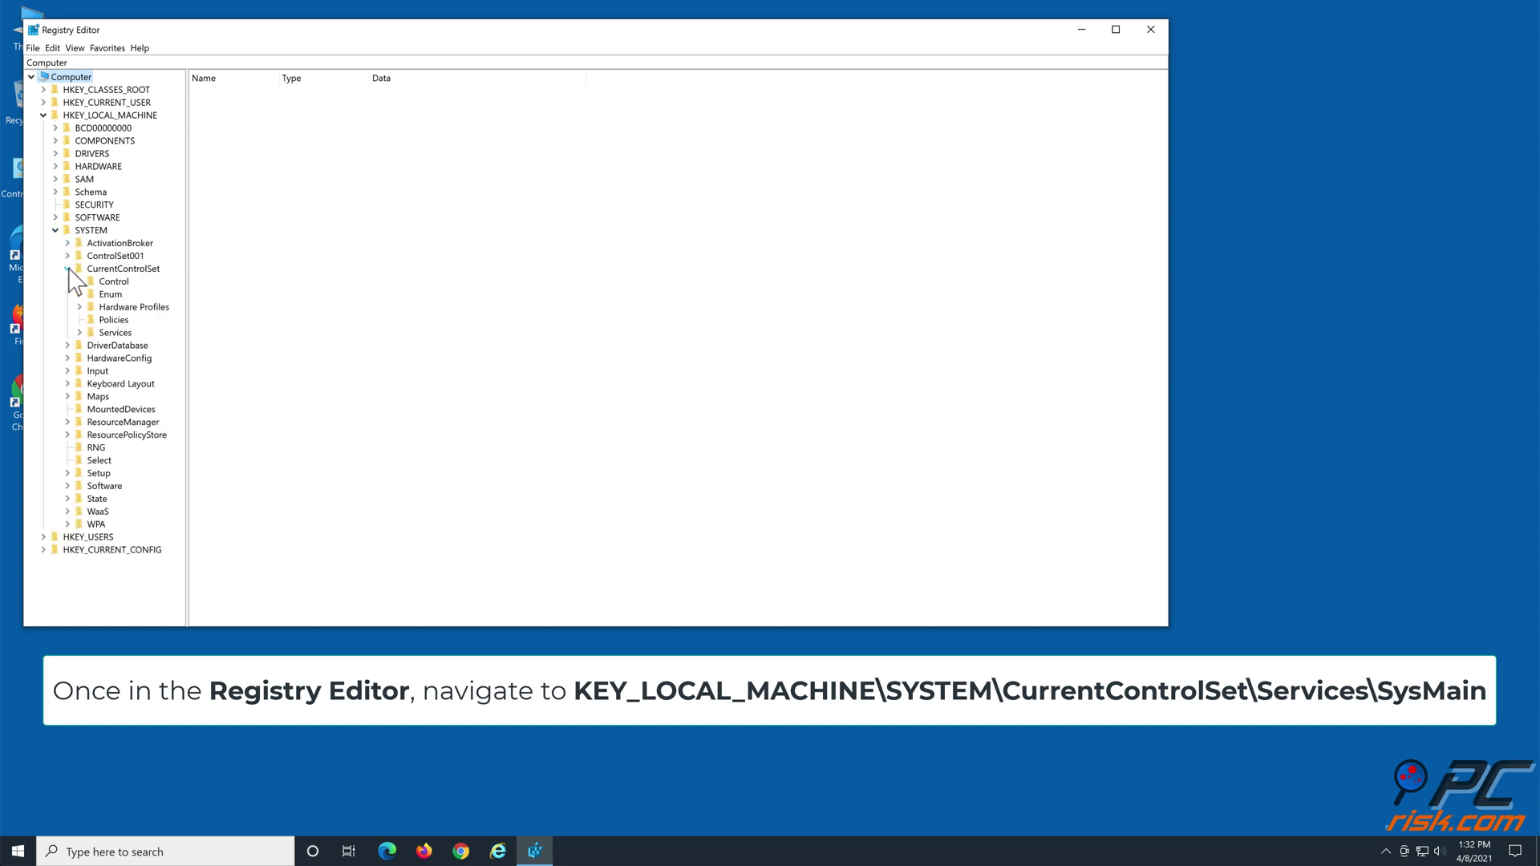
left_click(80, 332)
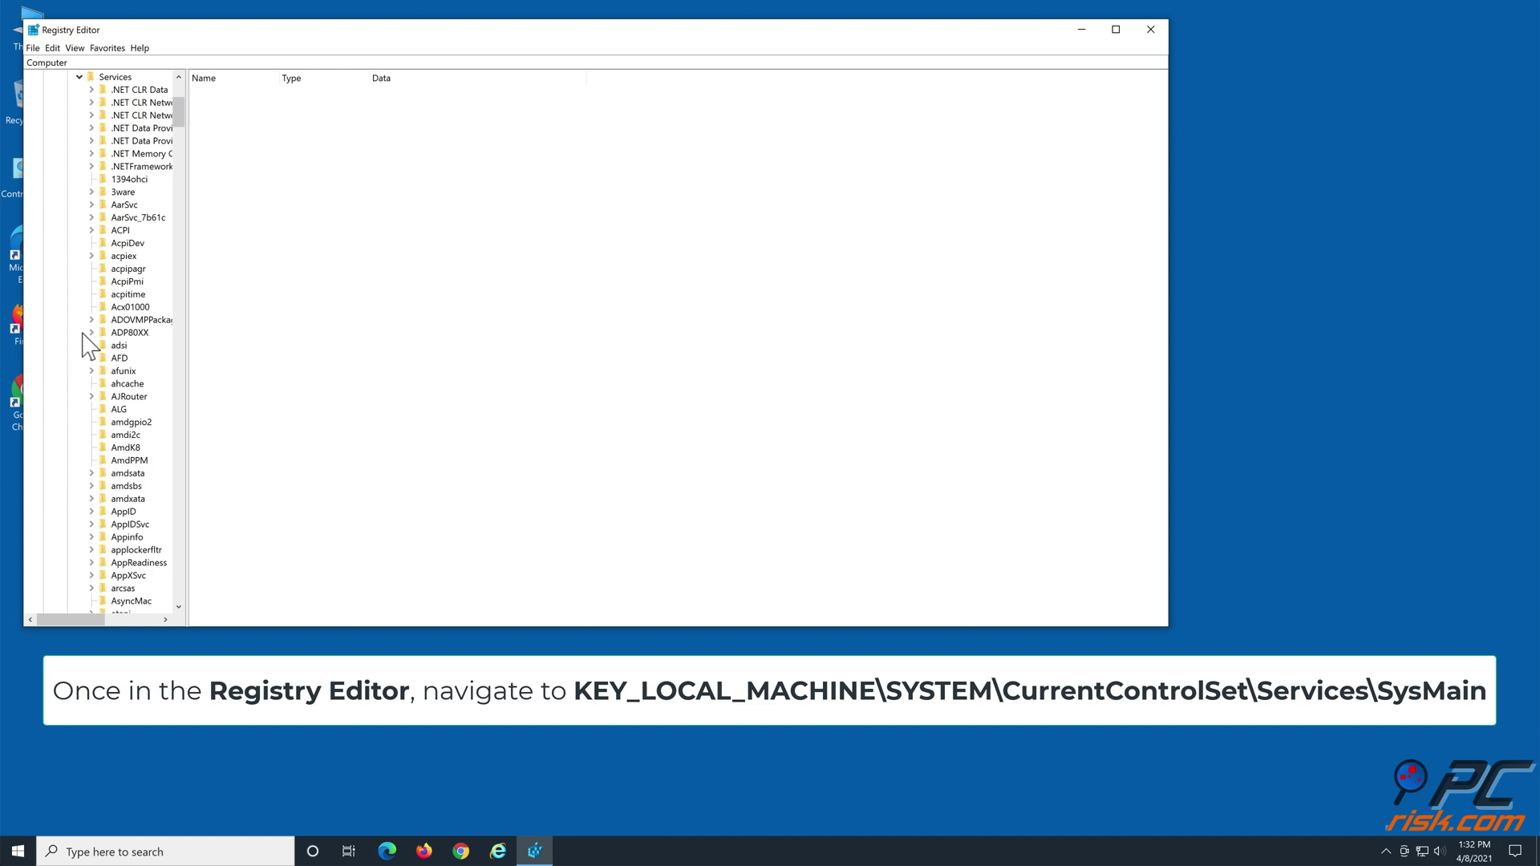
scroll(87, 346, "down", 20)
scroll(87, 346, "down", 20)
scroll(86, 345, "down", 20)
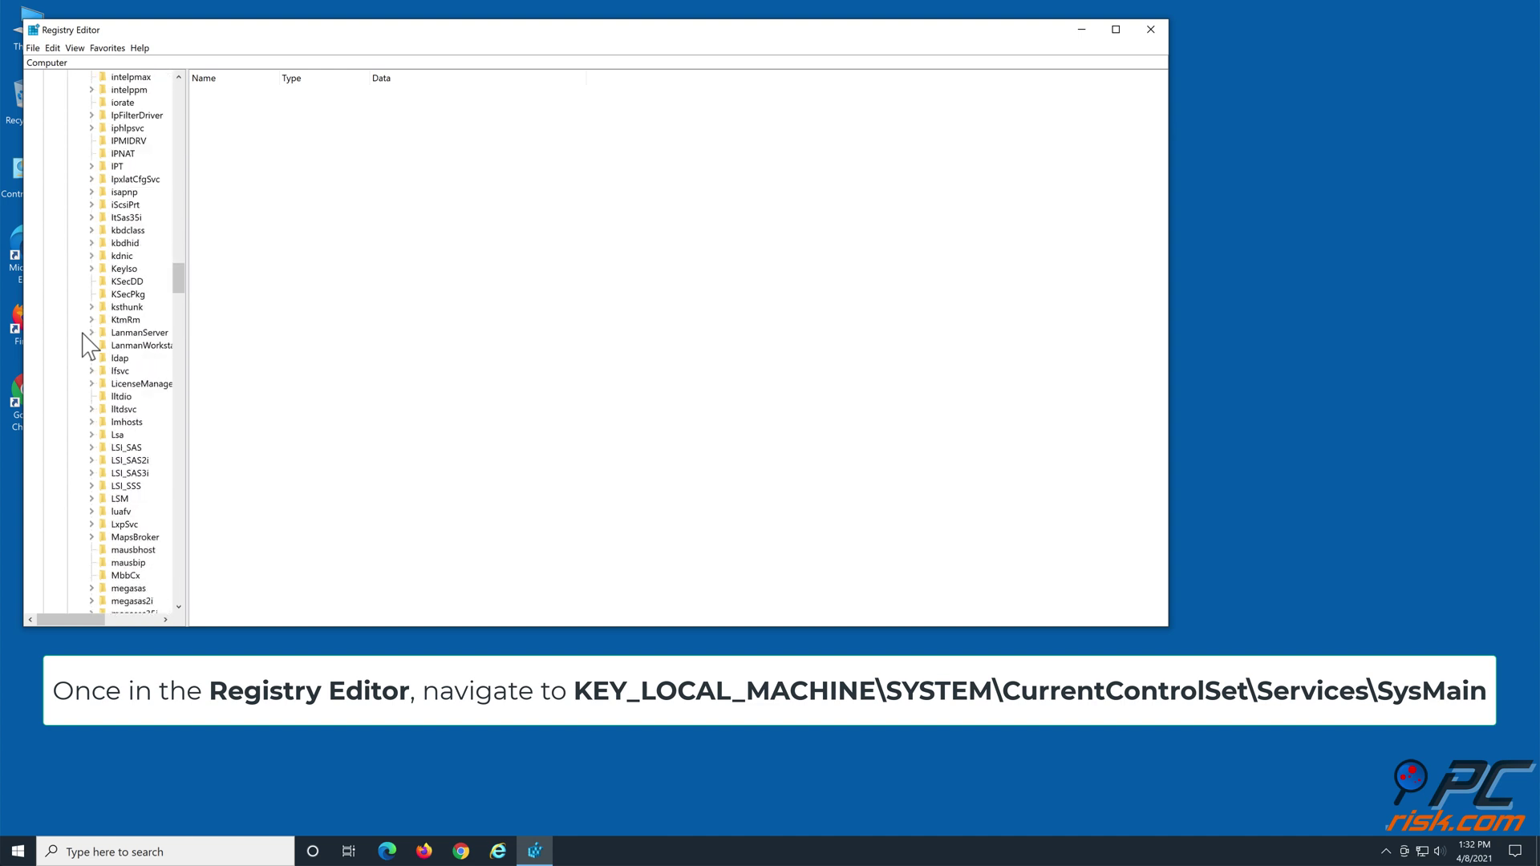
scroll(87, 346, "down", 20)
scroll(86, 346, "down", 15)
scroll(87, 346, "down", 15)
scroll(86, 346, "down", 15)
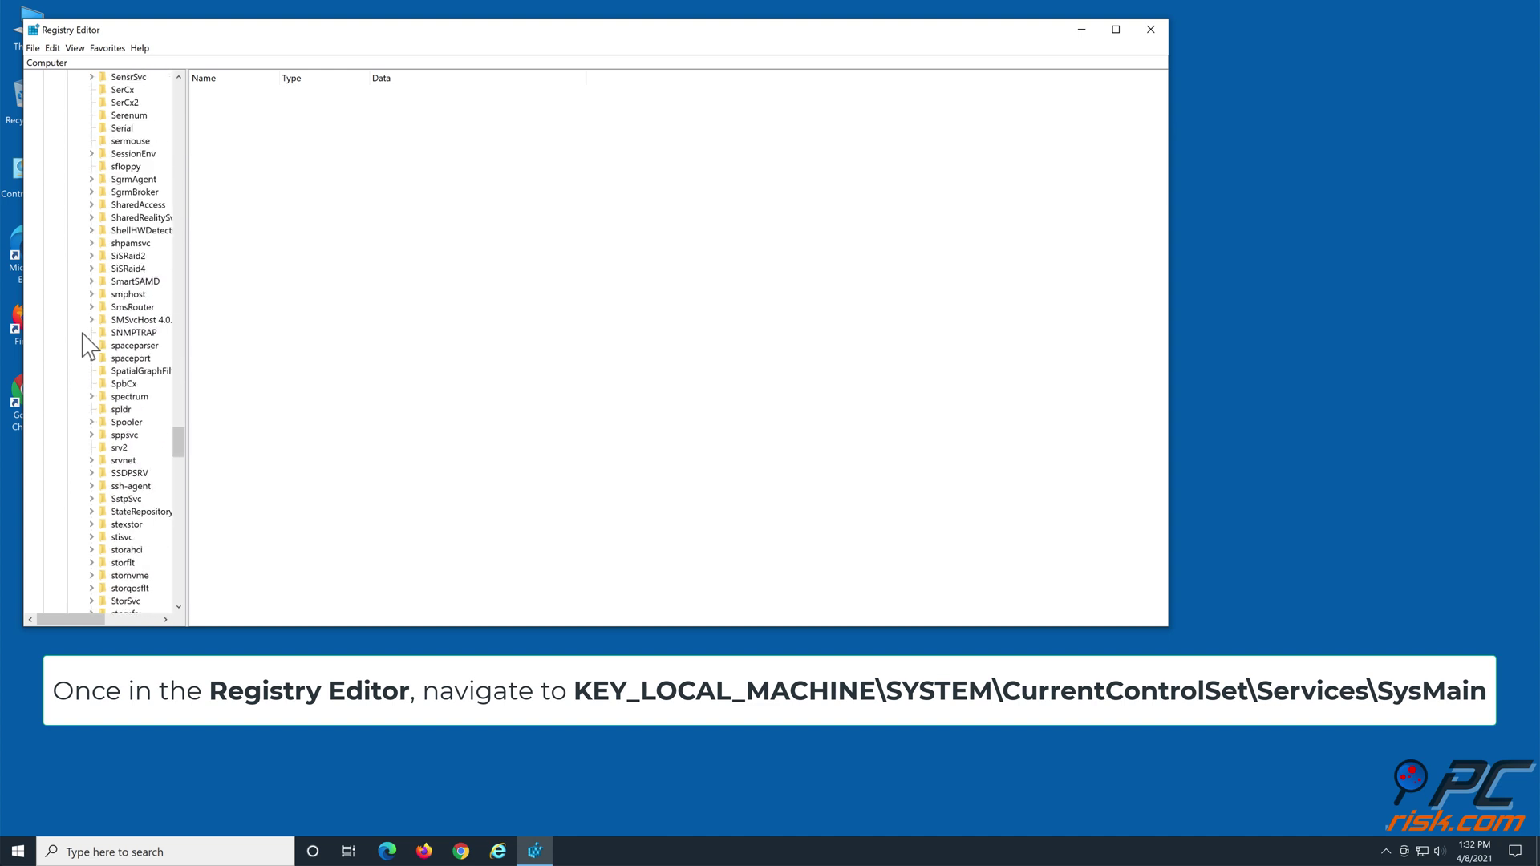
scroll(87, 346, "down", 2)
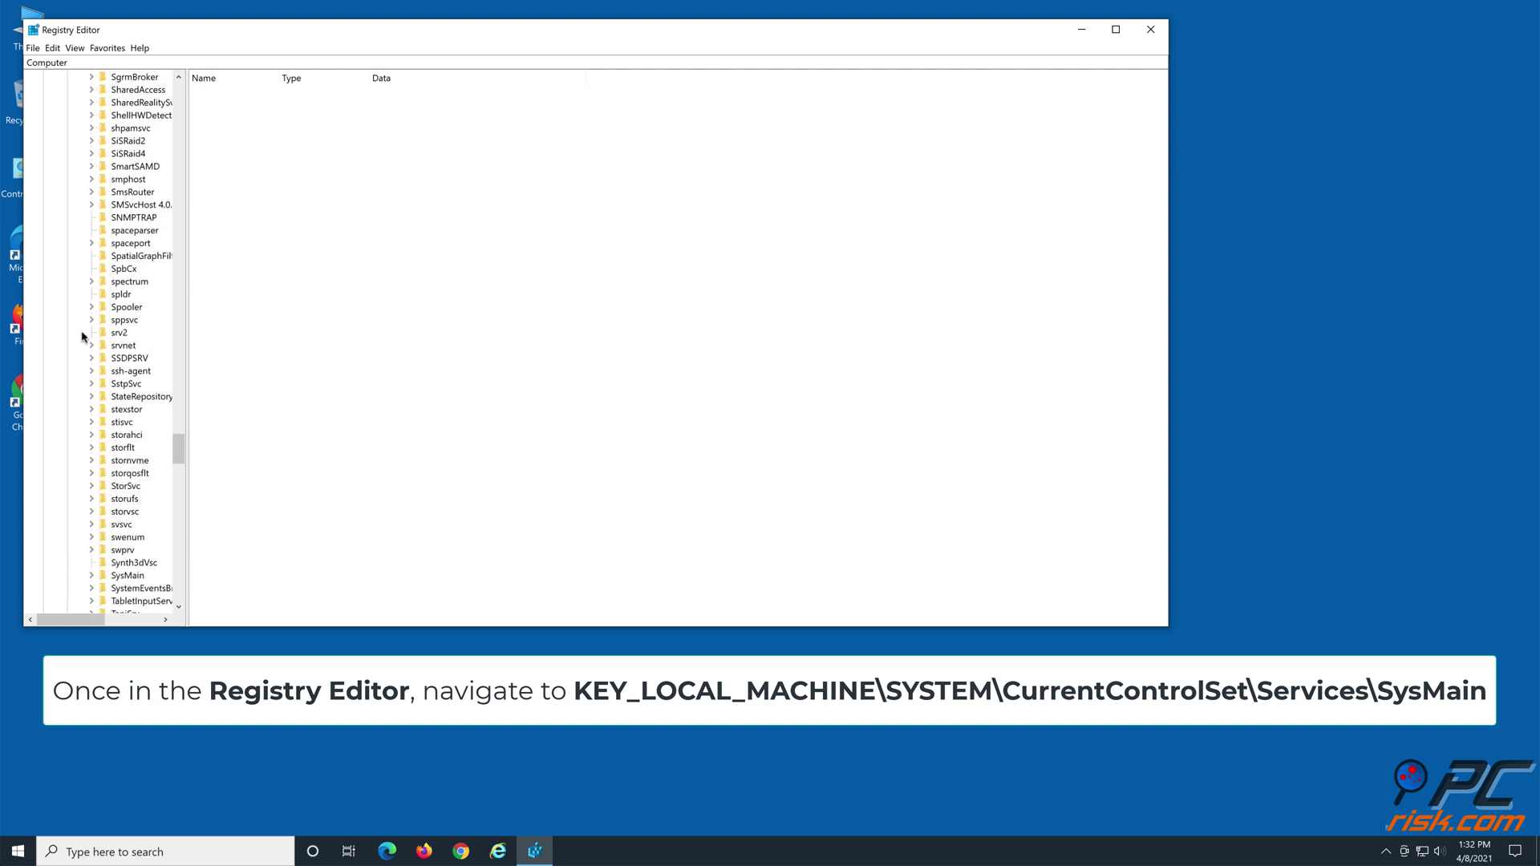
scroll(87, 346, "down", 2)
scroll(87, 346, "down", 2)
scroll(81, 337, "down", 3)
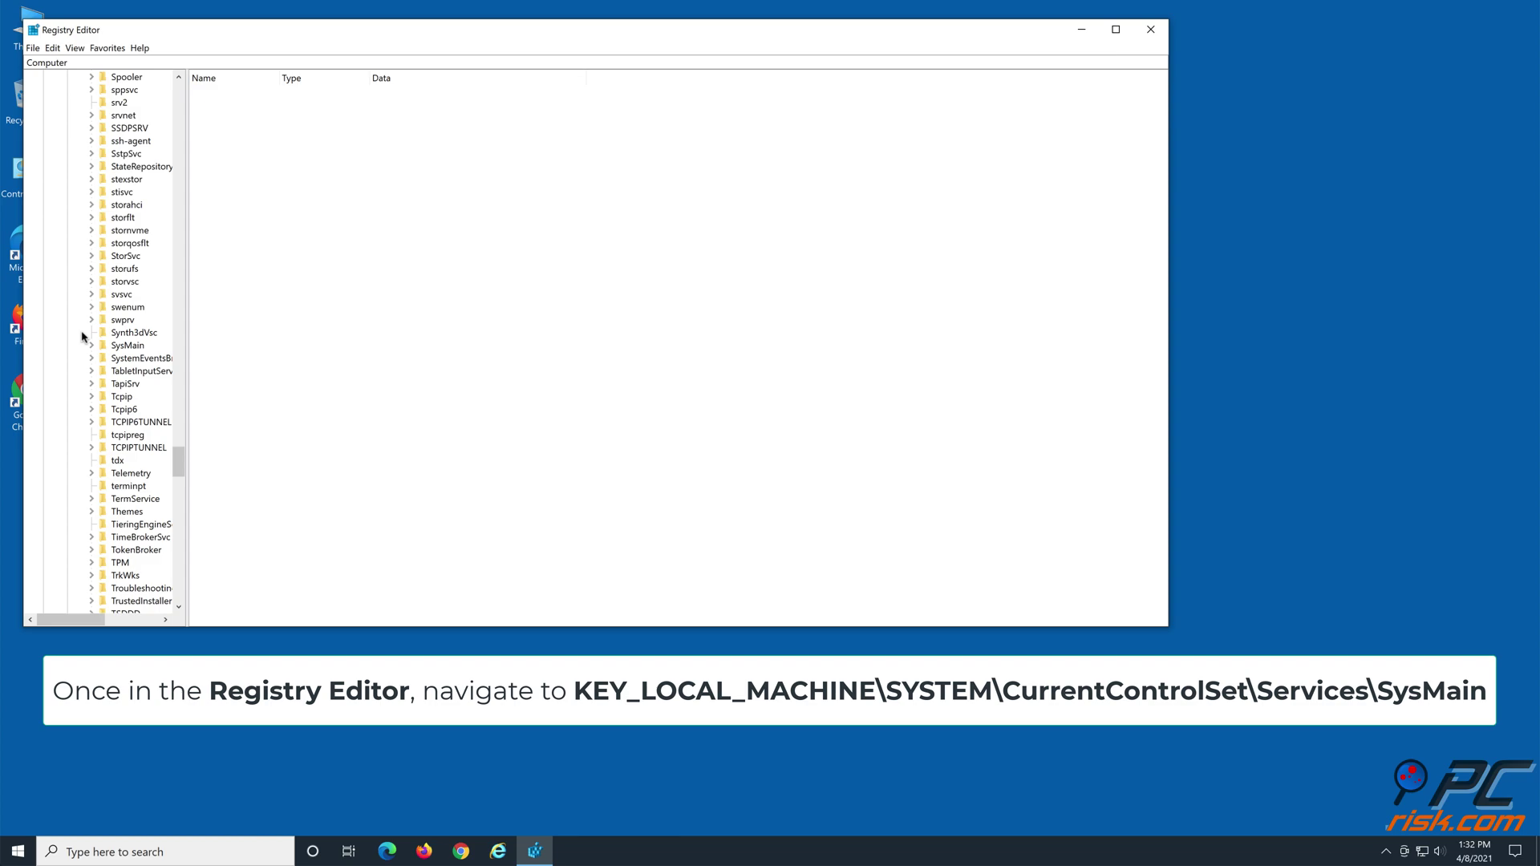
left_click(118, 350)
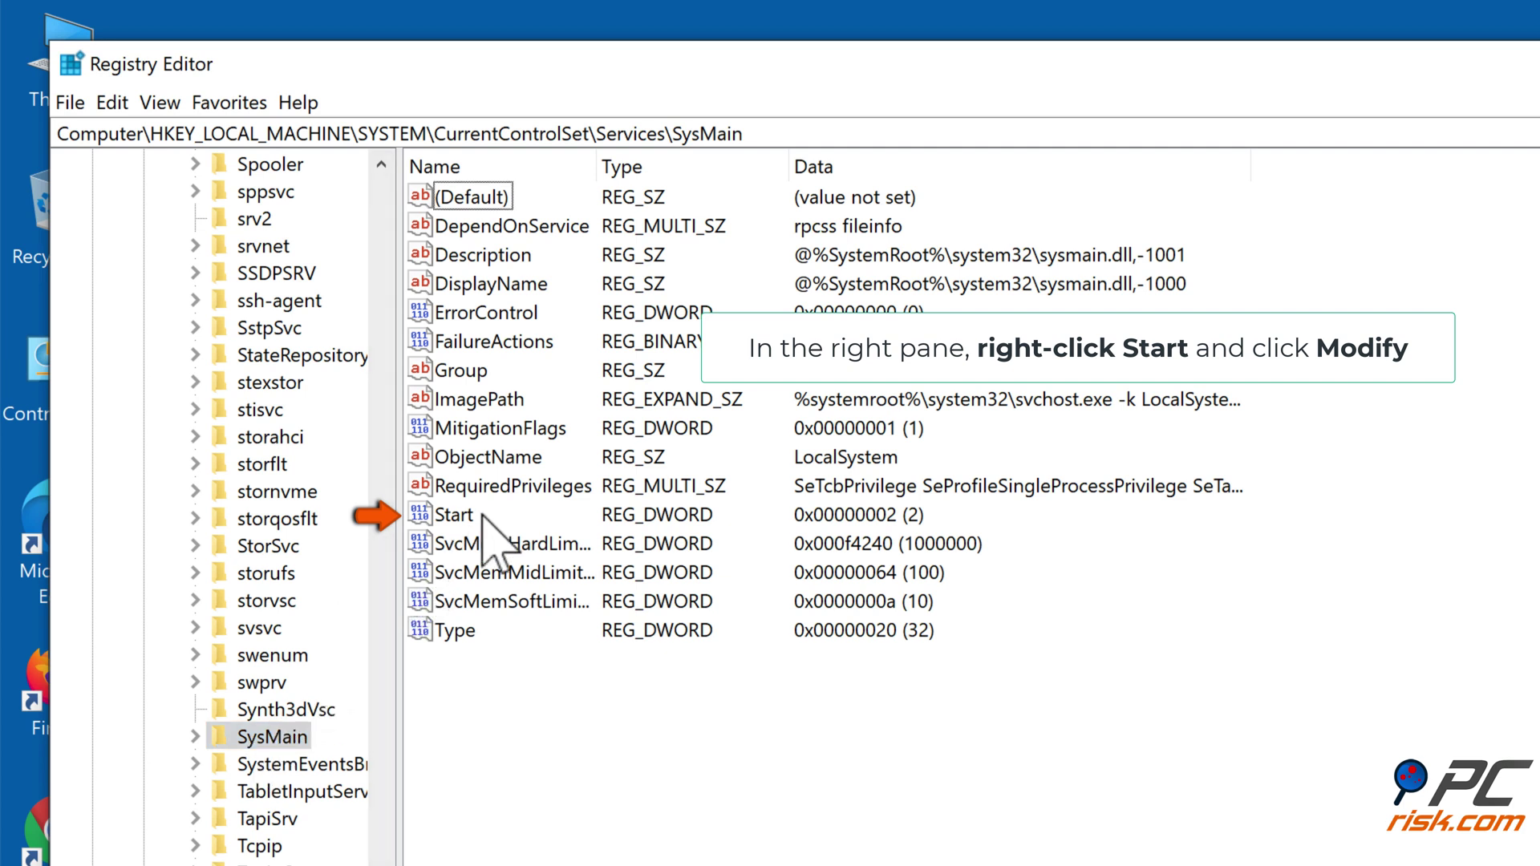
Step: Change SysMain's Start value from 2 to 4, then close Registry Editor
right_click(468, 534)
right_click(469, 531)
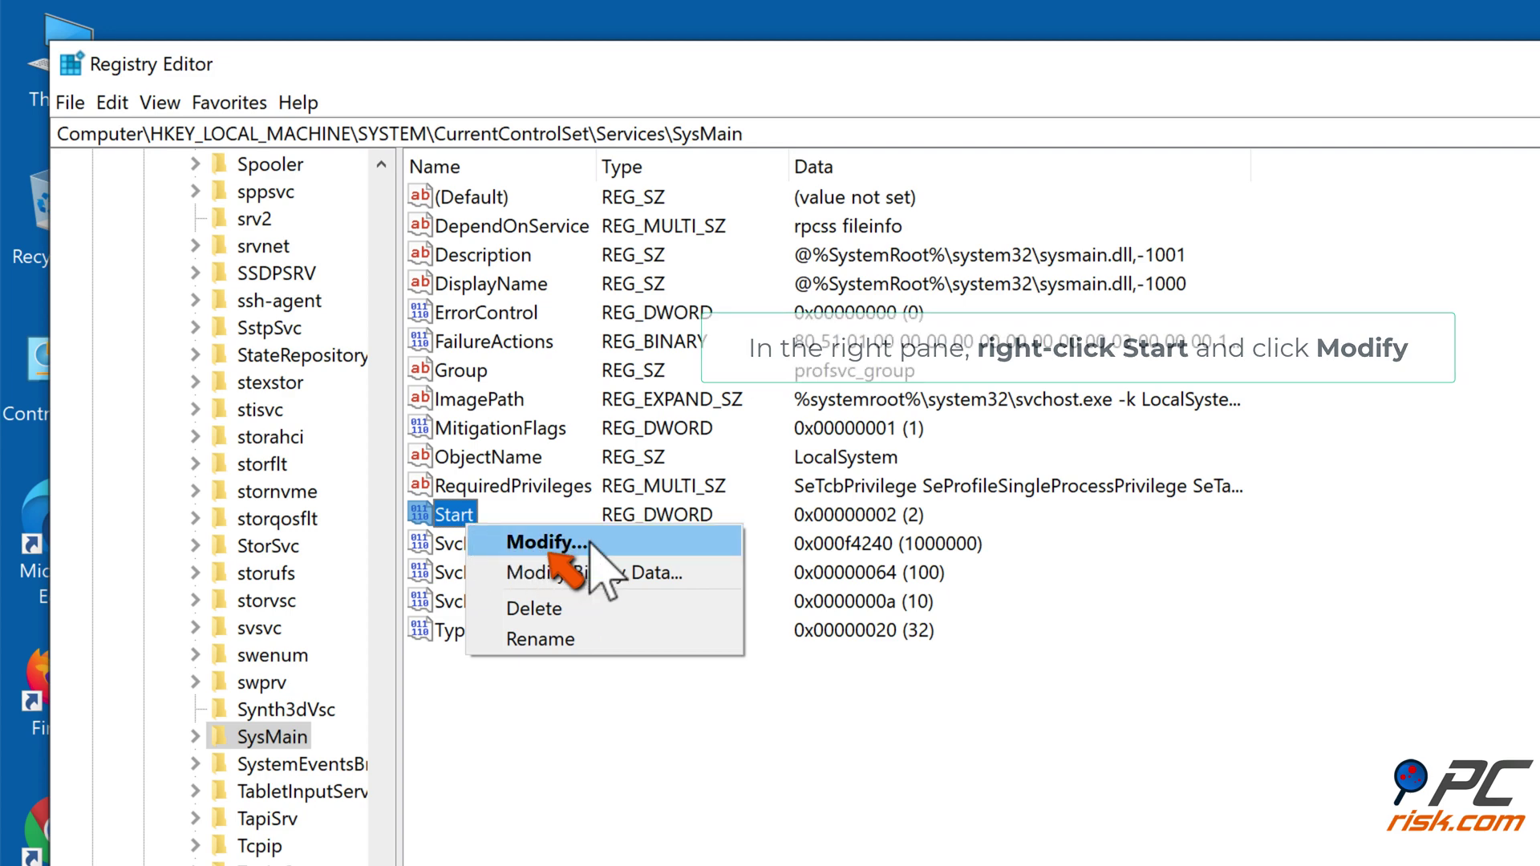
left_click(551, 544)
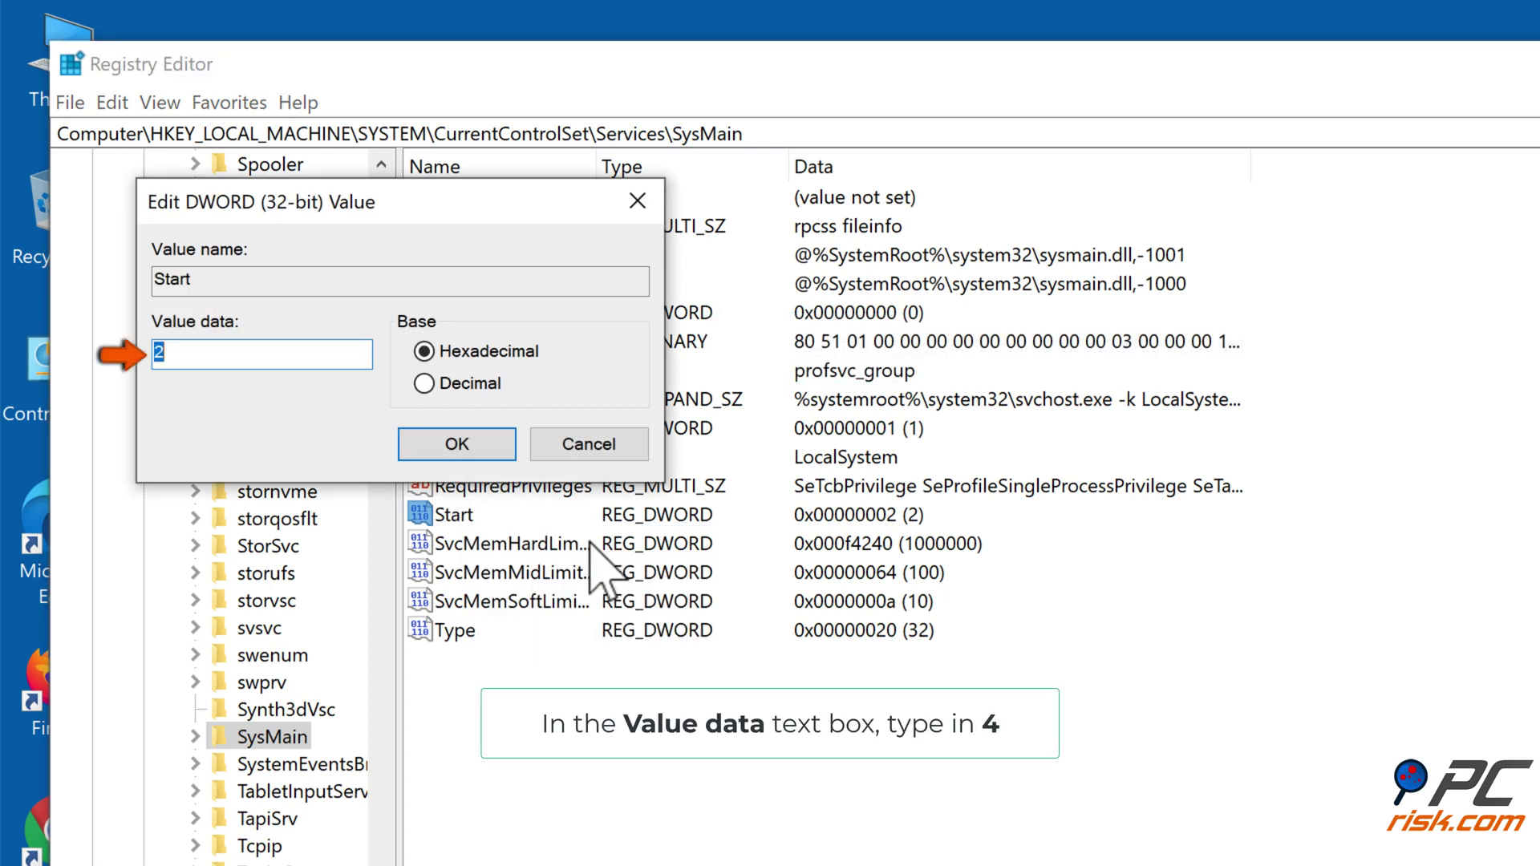
type("4")
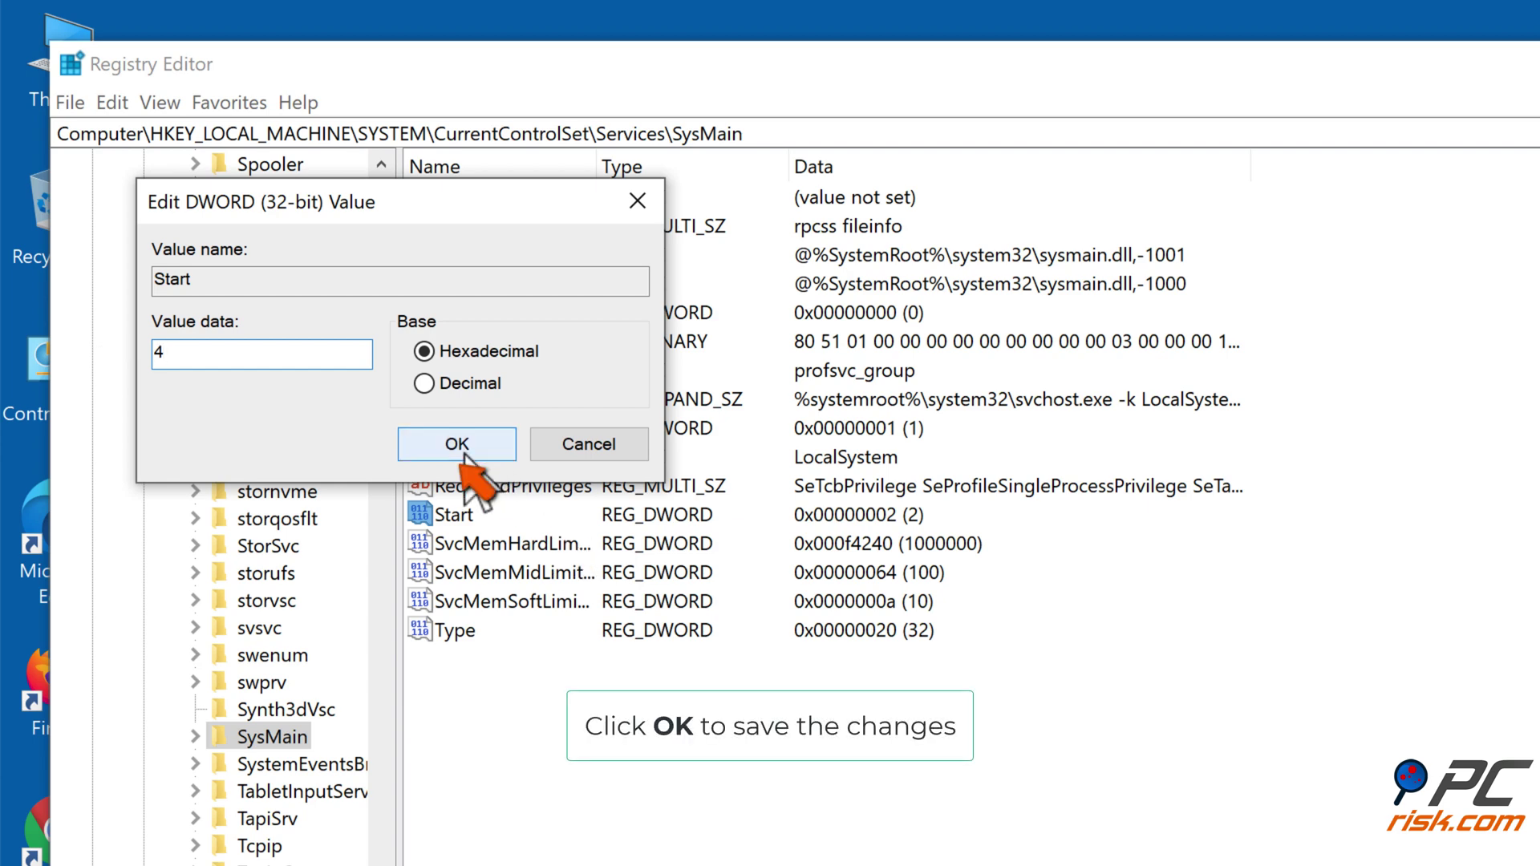
left_click(457, 444)
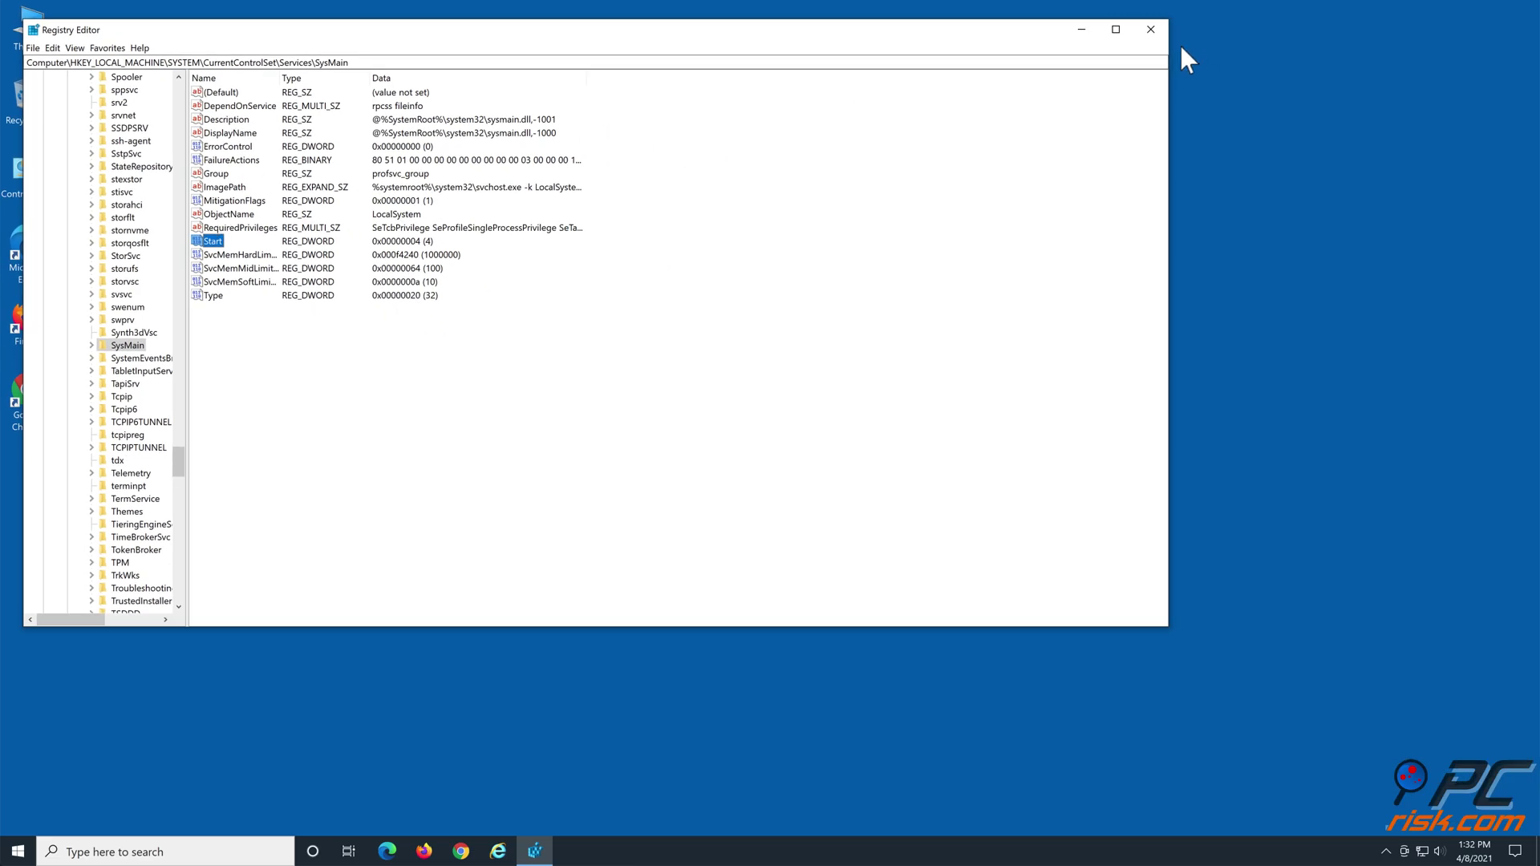
left_click(1152, 45)
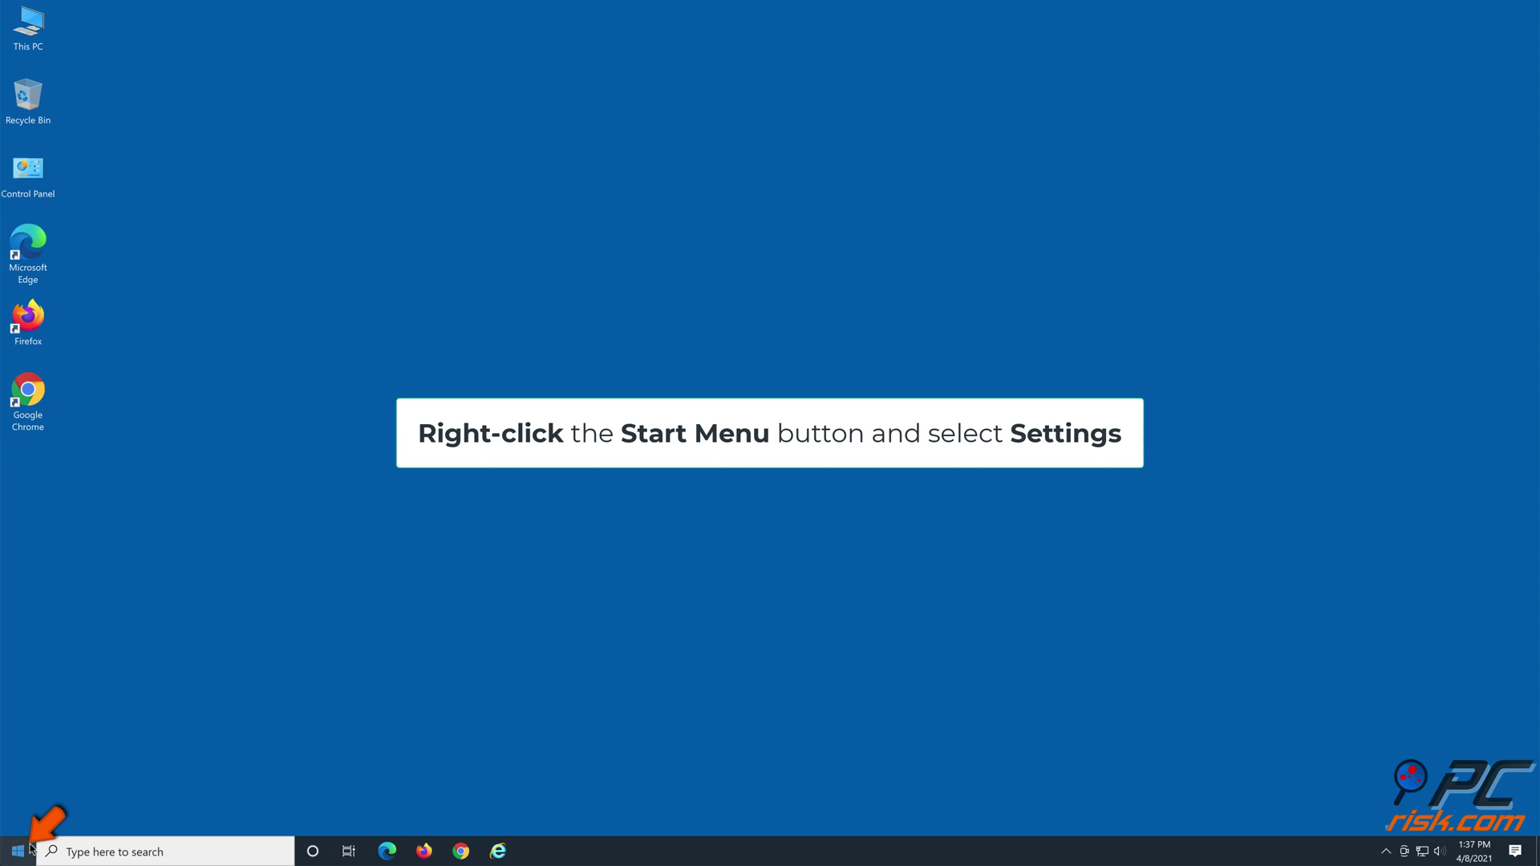
Step: Open Windows Settings from the Start button's Win+X quick menu
right_click(31, 847)
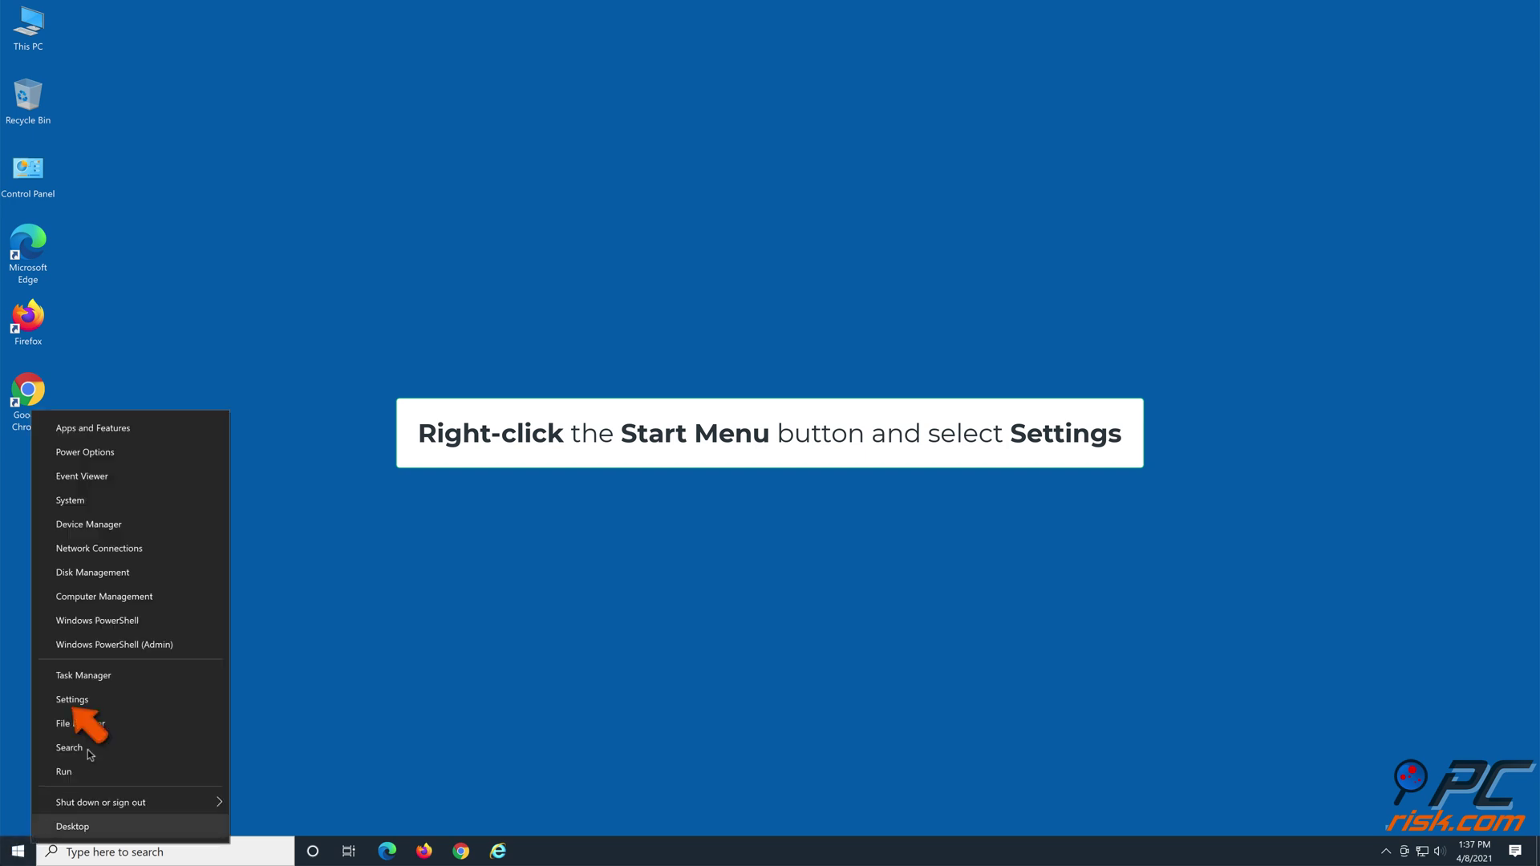
left_click(101, 701)
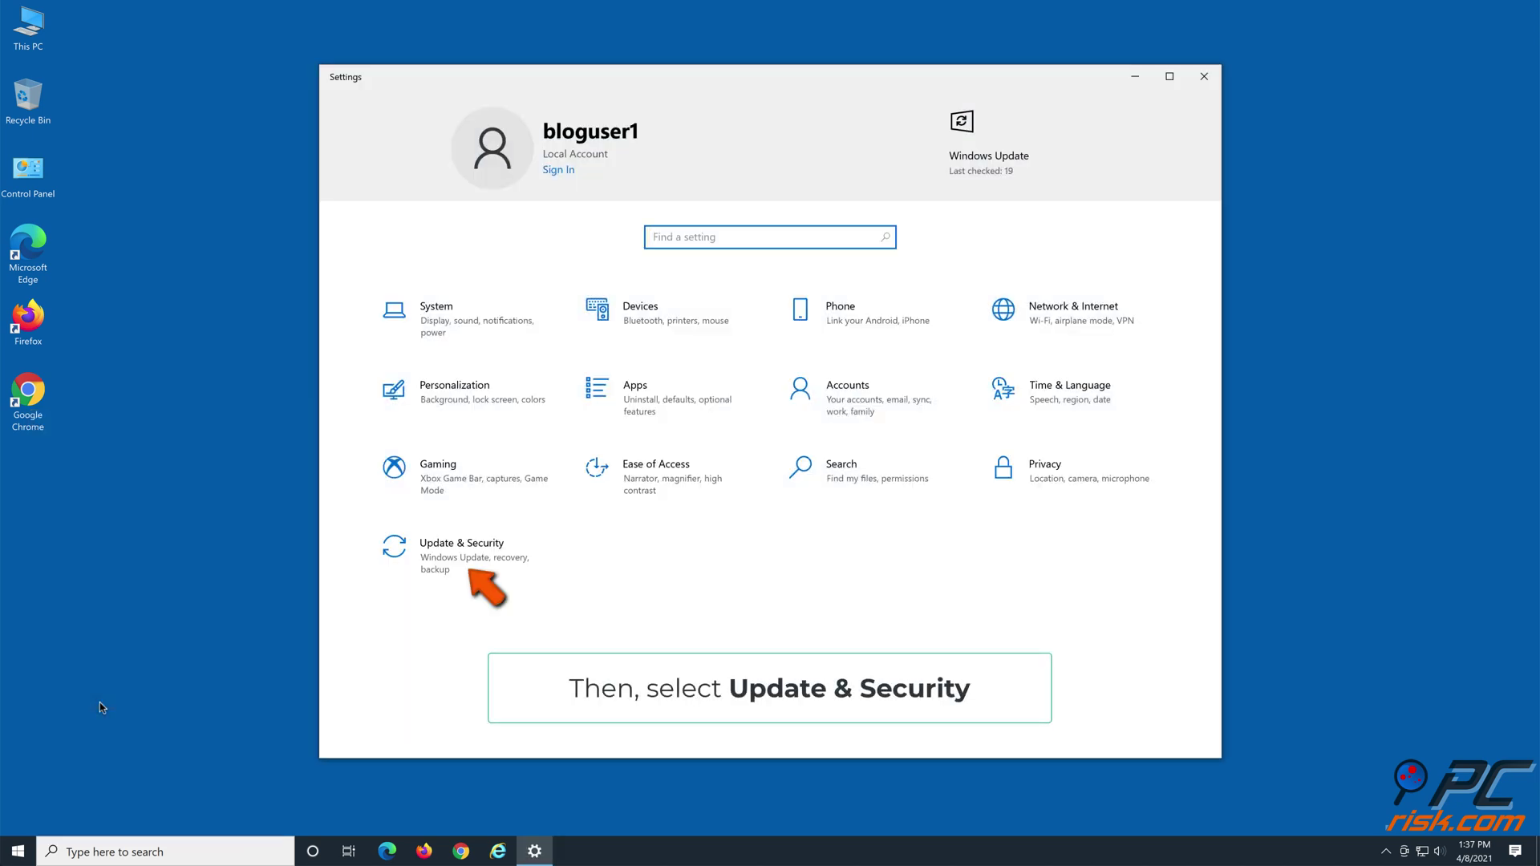
Step: Install the pending updates from Update & Security until Windows Update shows Restart required
left_click(459, 572)
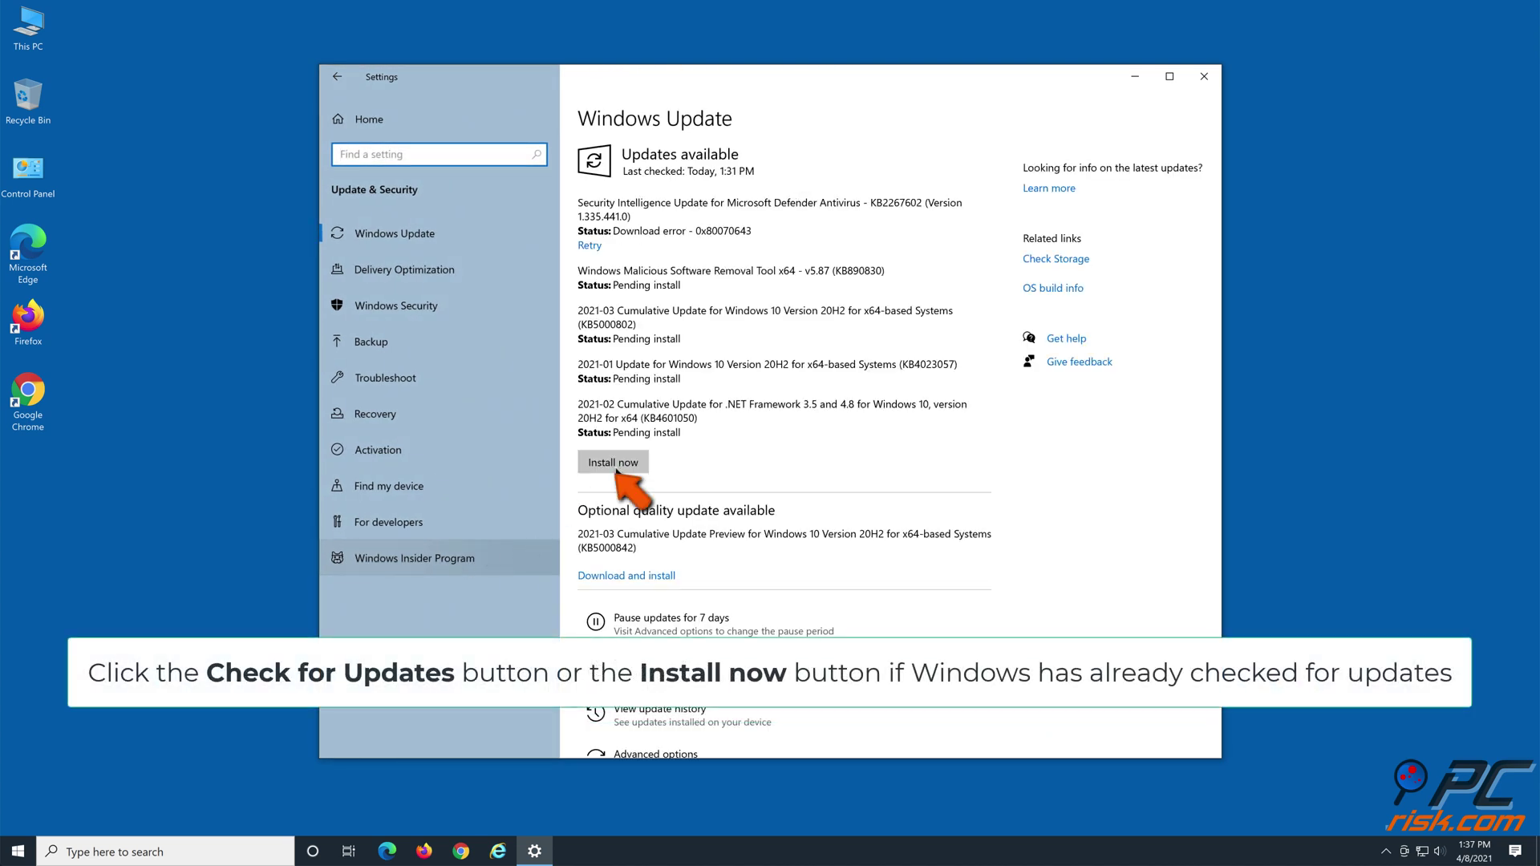
left_click(616, 470)
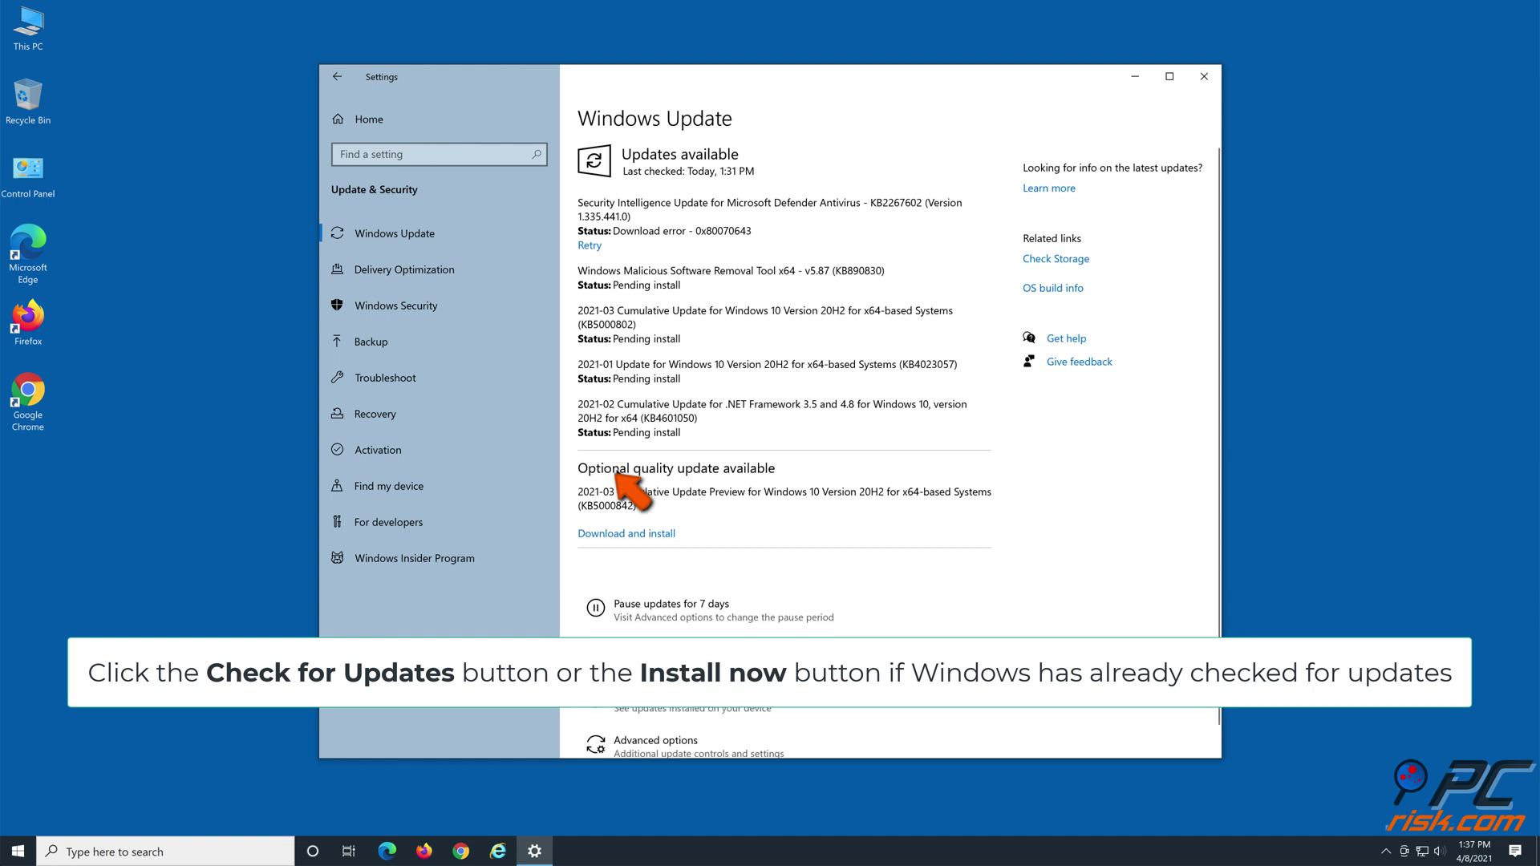